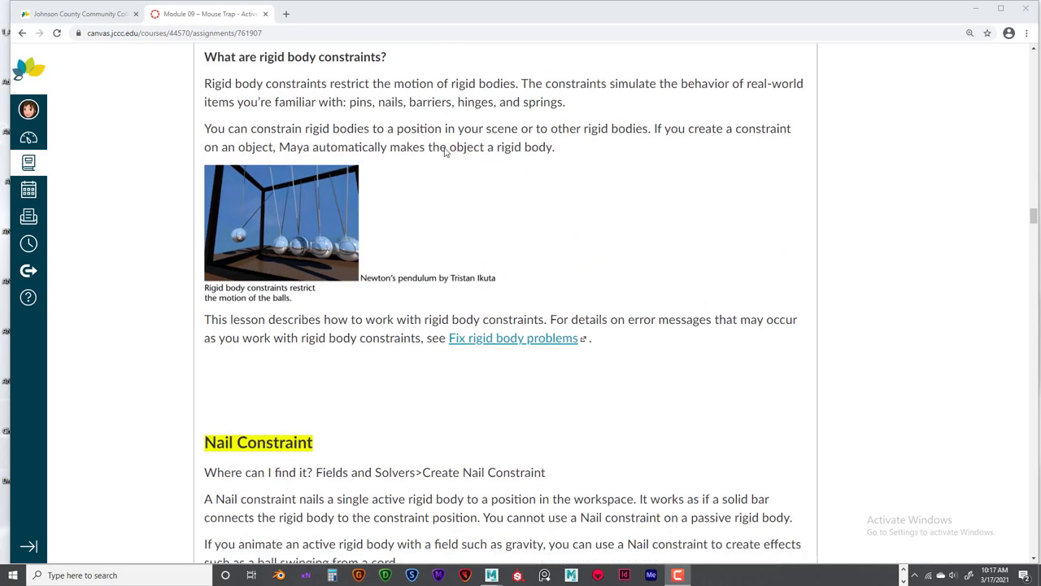
# Step: Review the Rigid Body Constraints introduction and the Rube Goldberg machine illustration (Fig-01) in the assignment
pyautogui.scroll(6, 445, 152)
pyautogui.scroll(2, 444, 152)
pyautogui.scroll(-3, 444, 152)
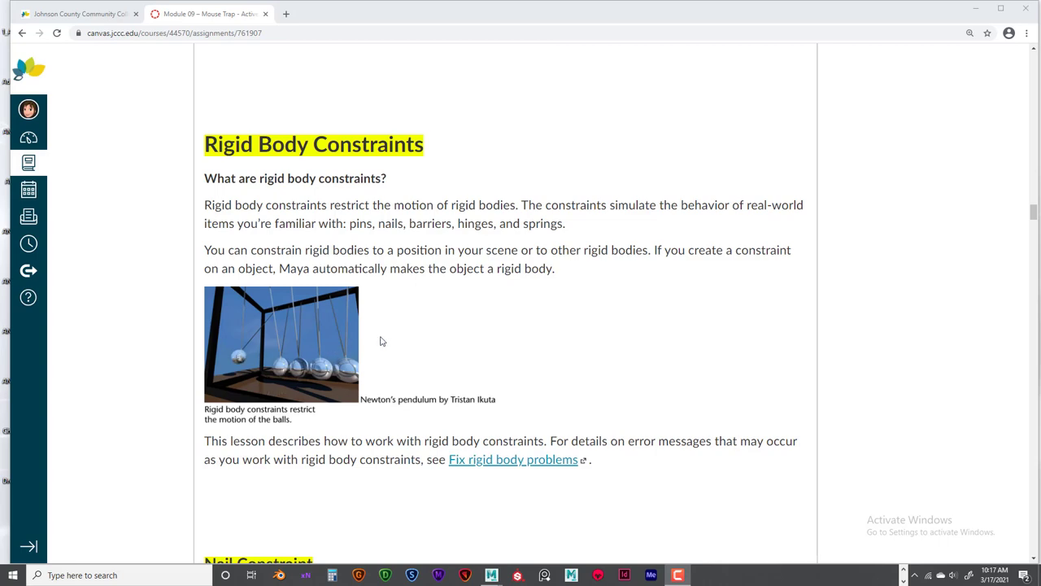
pyautogui.scroll(1, 407, 348)
pyautogui.scroll(-2, 407, 347)
pyautogui.scroll(-2, 407, 349)
pyautogui.scroll(3, 407, 348)
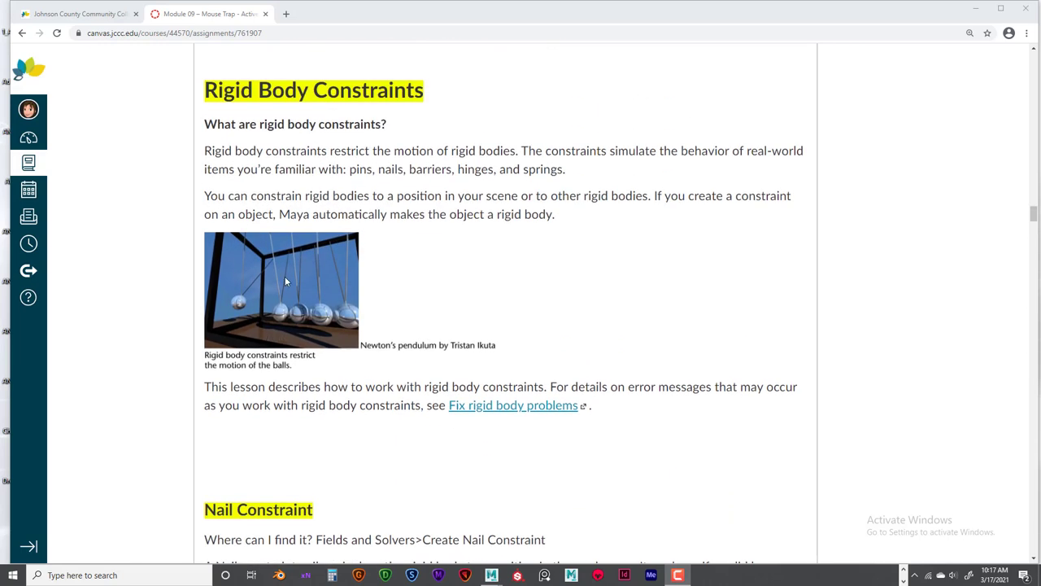
pyautogui.scroll(3, 389, 299)
pyautogui.scroll(6, 389, 301)
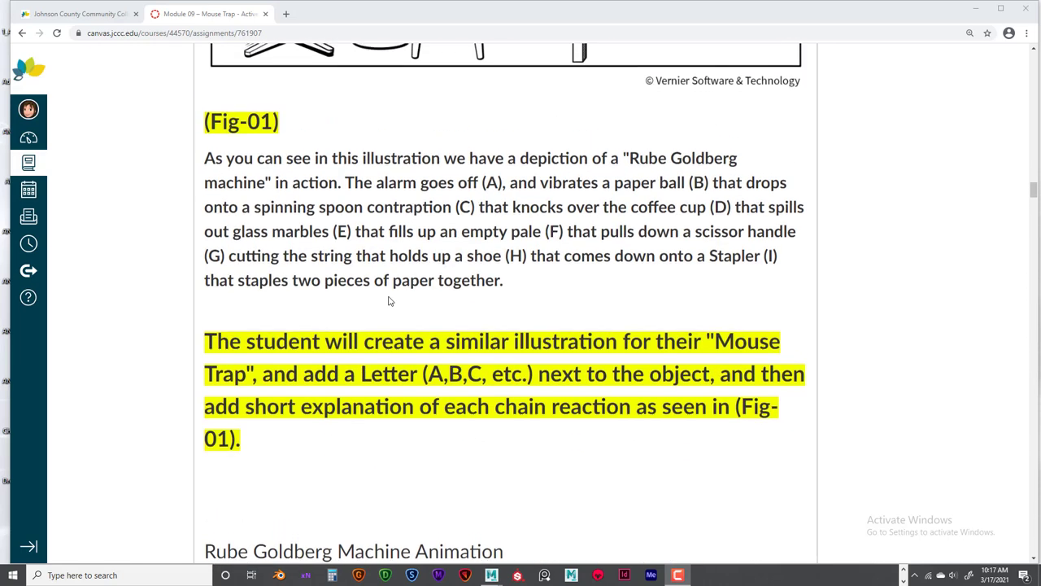
pyautogui.scroll(4, 389, 301)
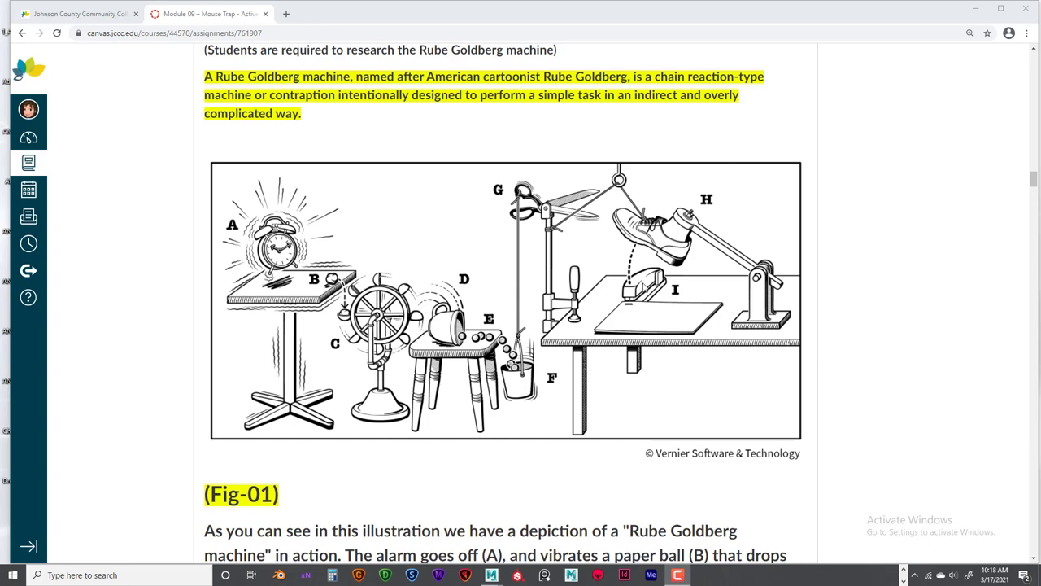
pyautogui.scroll(-2, 683, 313)
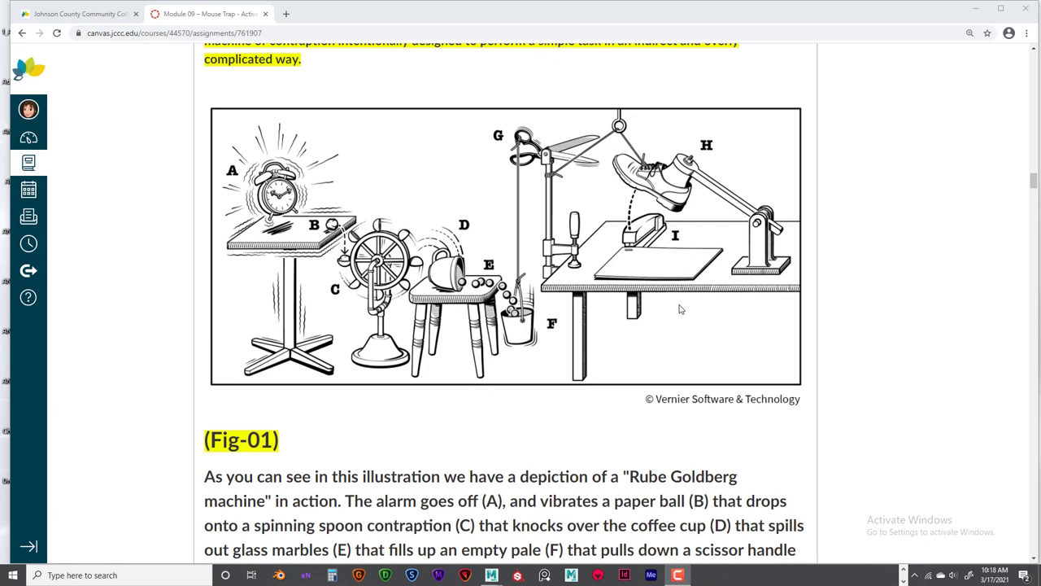
# Step: Go through the constraint lessons to the Barrier Constraint section and examine its creation instructions and orientation diagrams
pyautogui.scroll(-11, 679, 306)
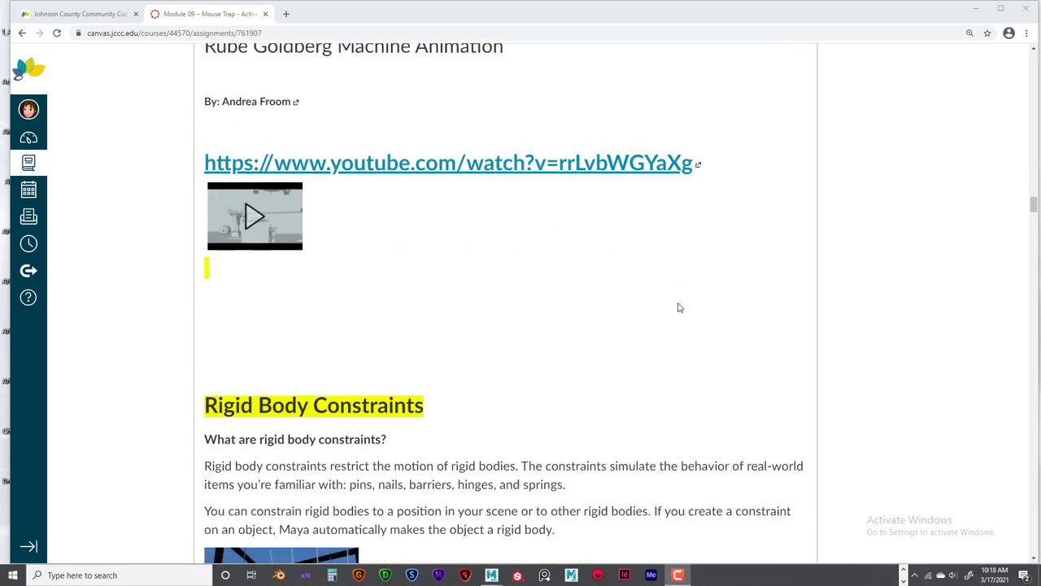
pyautogui.scroll(-1, 679, 307)
pyautogui.scroll(-1, 679, 307)
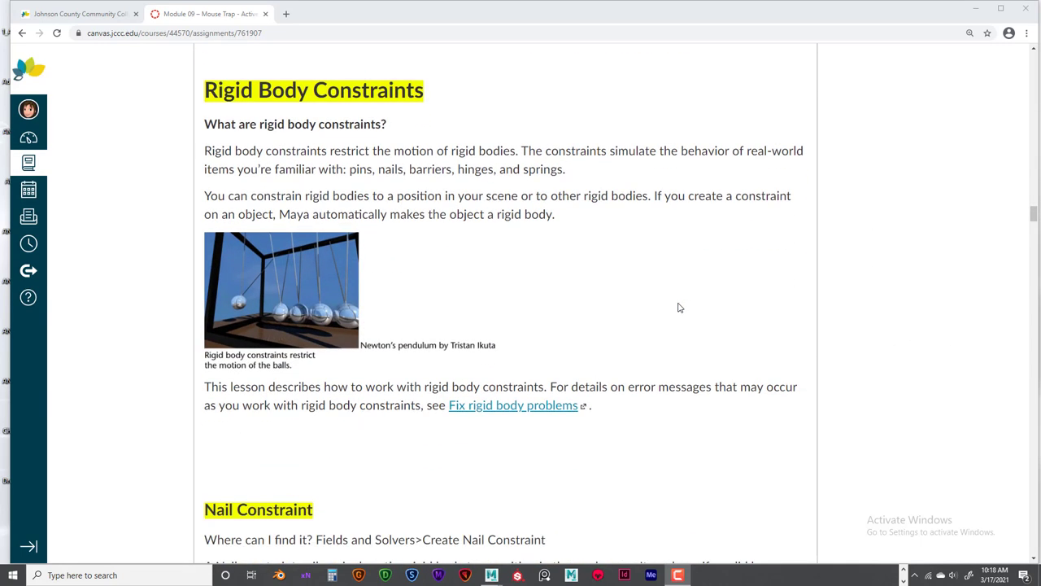
pyautogui.scroll(-8, 679, 307)
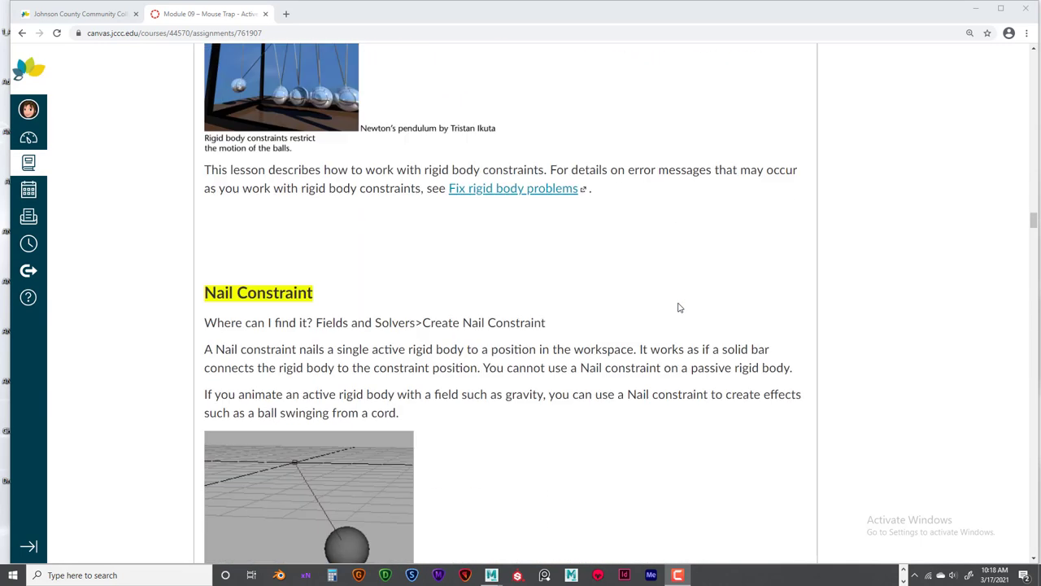
pyautogui.scroll(-13, 679, 308)
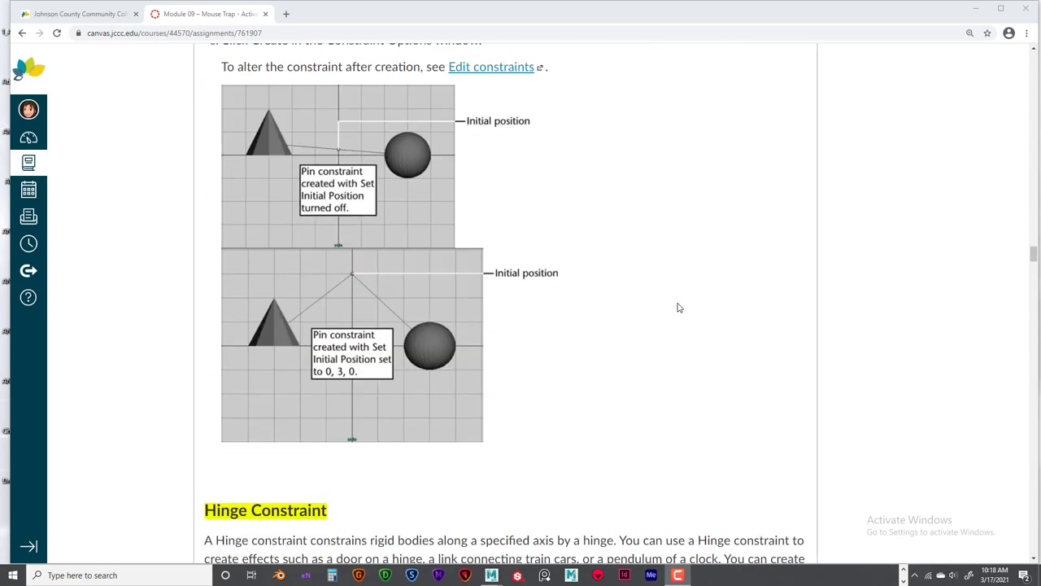
pyautogui.scroll(-8, 679, 308)
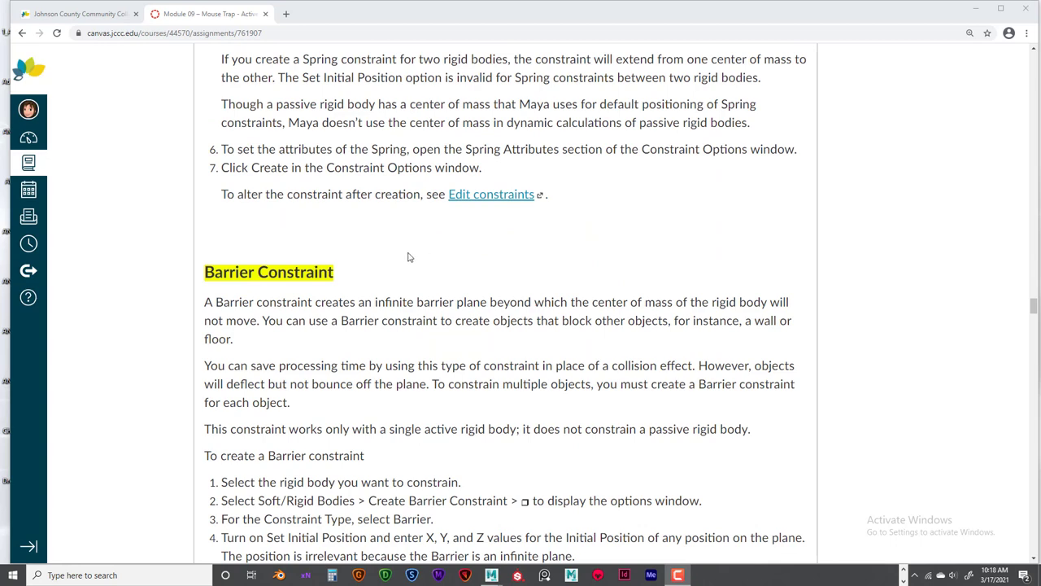
pyautogui.scroll(-2, 409, 257)
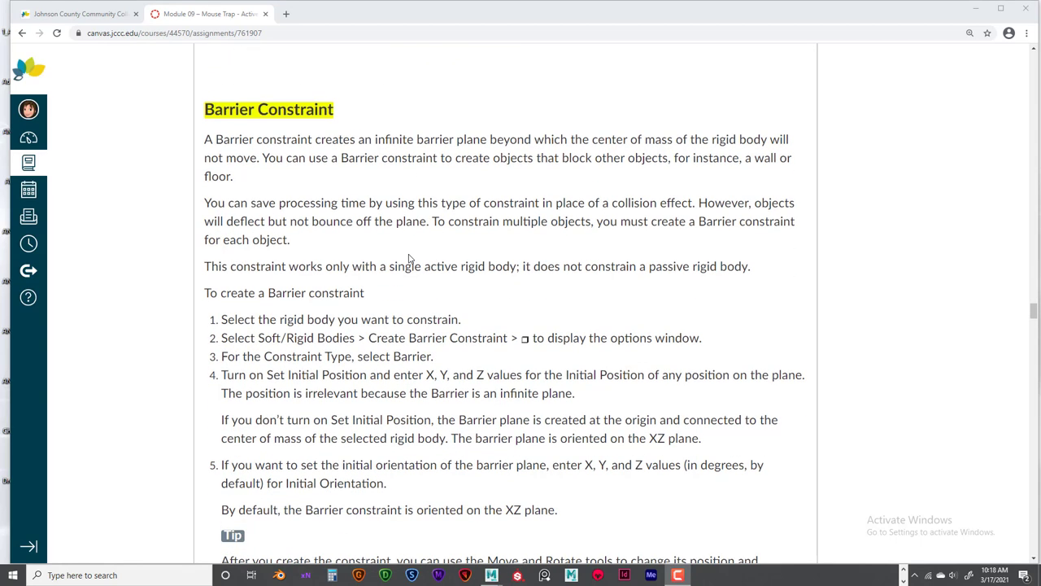
pyautogui.scroll(-3, 409, 257)
pyautogui.scroll(-2, 409, 257)
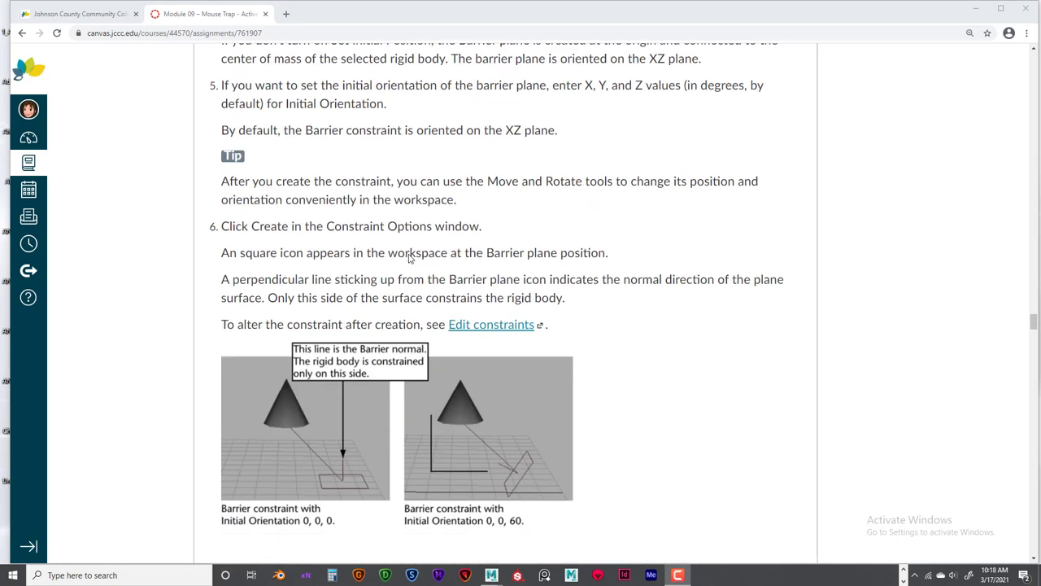
pyautogui.scroll(-1, 409, 257)
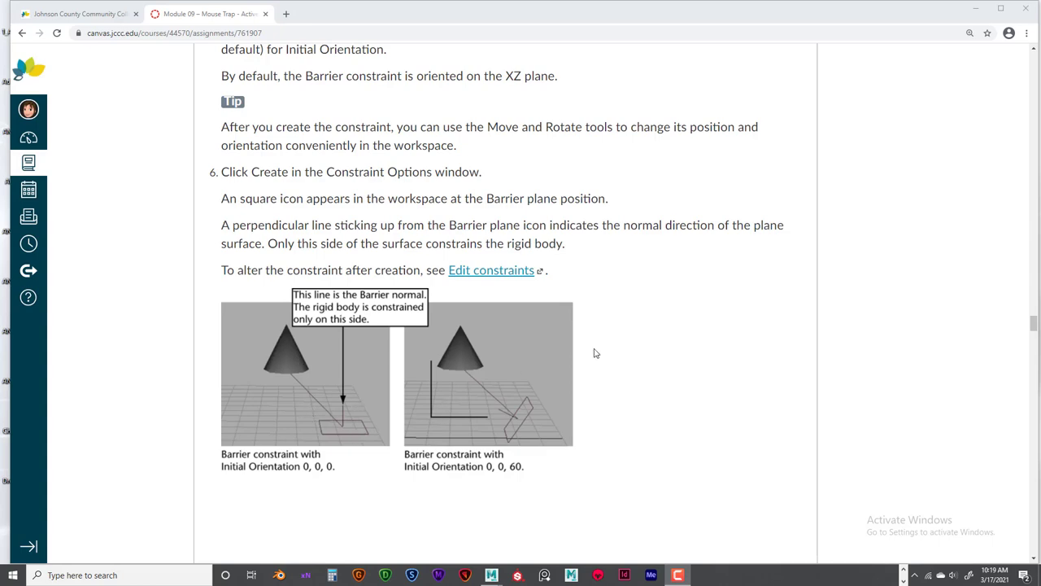
pyautogui.scroll(-3, 637, 343)
pyautogui.scroll(4, 636, 344)
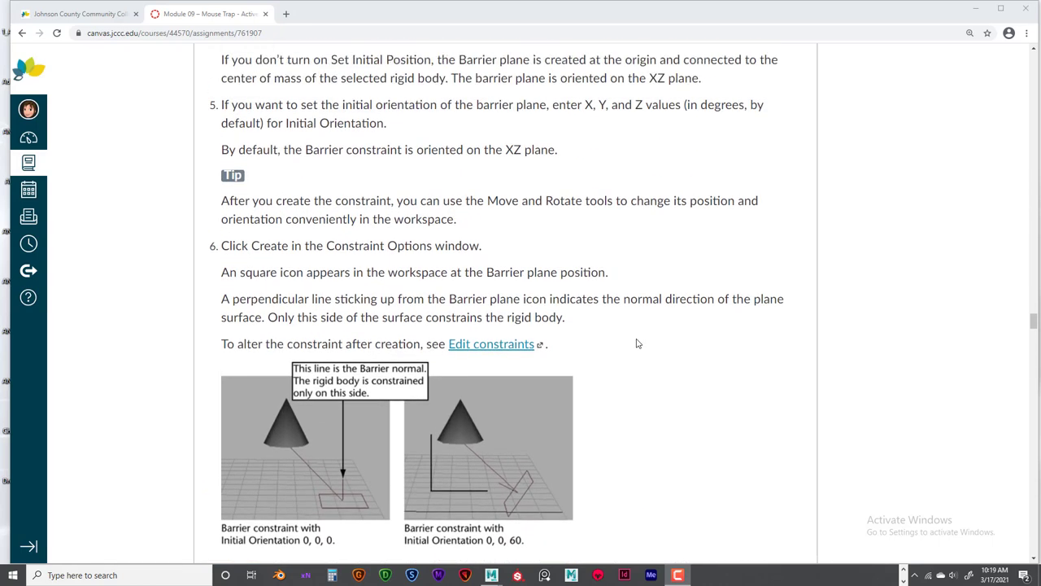
pyautogui.scroll(4, 637, 343)
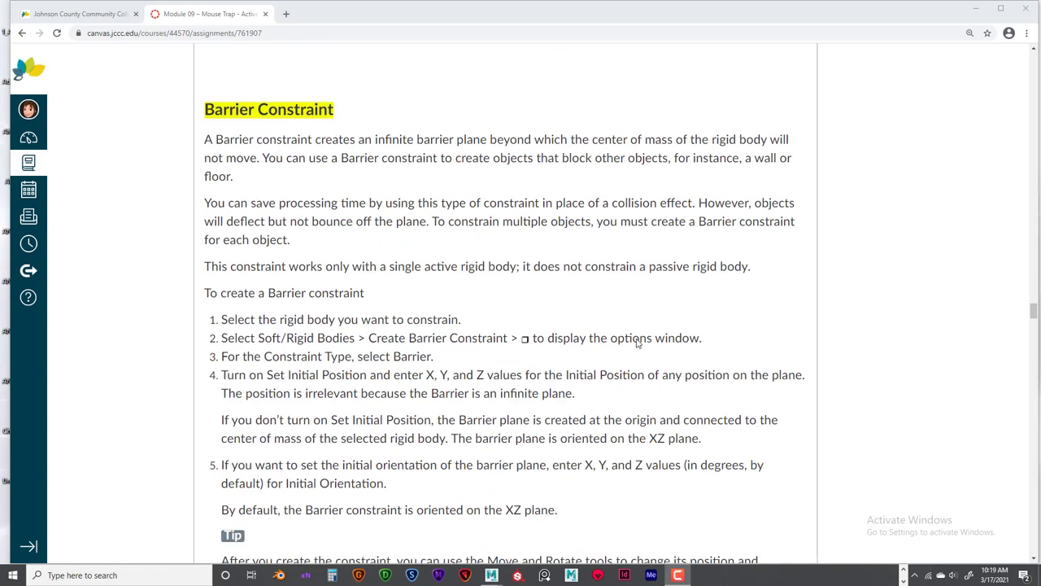
pyautogui.scroll(-5, 637, 344)
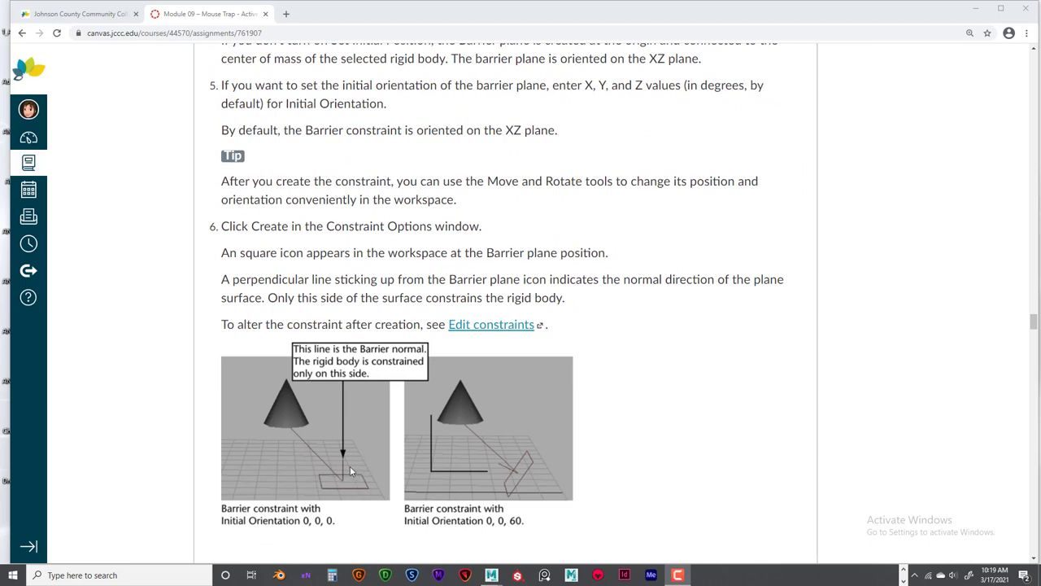
pyautogui.scroll(-2, 757, 357)
pyautogui.scroll(2, 756, 357)
pyautogui.scroll(-2, 701, 363)
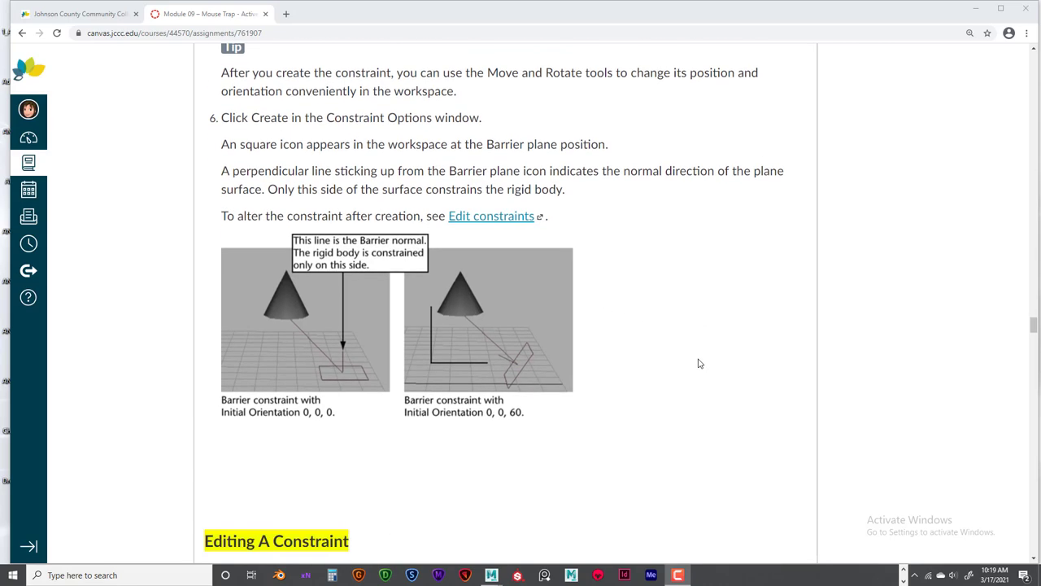
# Step: Return to the Nail Constraint section and examine its swinging-ball illustration and creation instructions
pyautogui.scroll(5, 699, 363)
pyautogui.scroll(15, 697, 363)
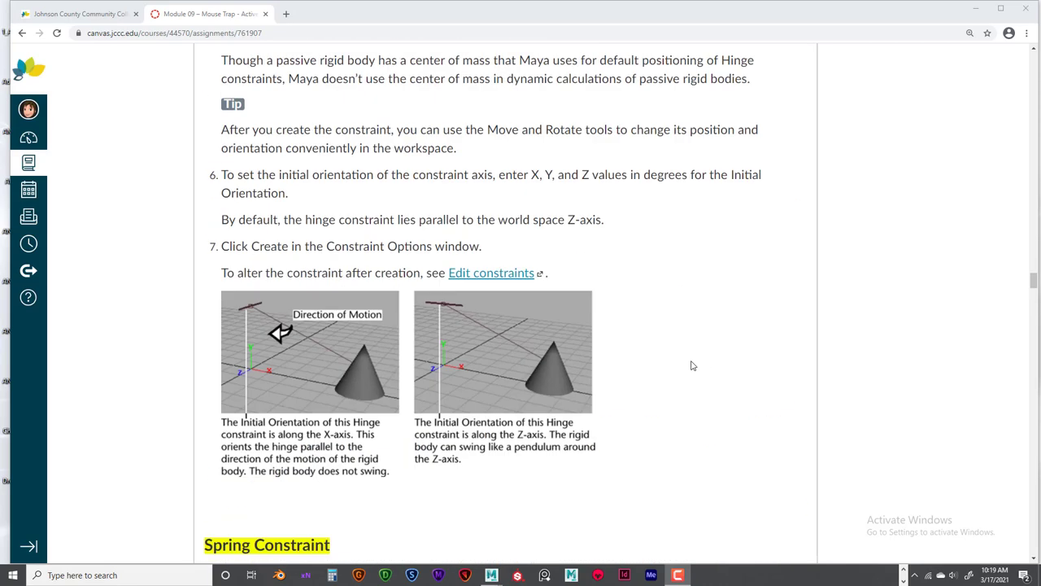
pyautogui.scroll(10, 692, 366)
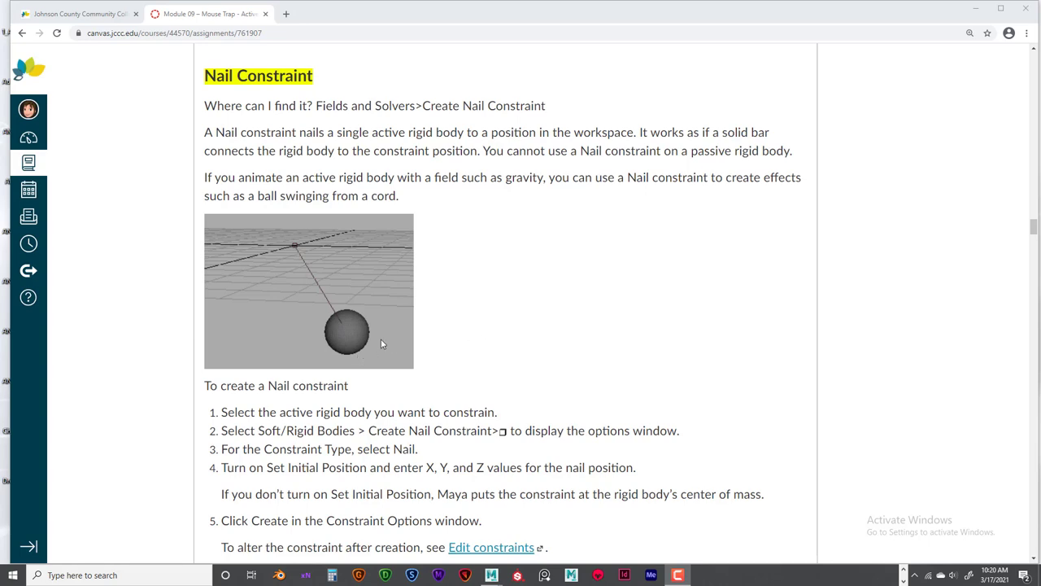
pyautogui.scroll(-1, 438, 344)
pyautogui.scroll(2, 439, 279)
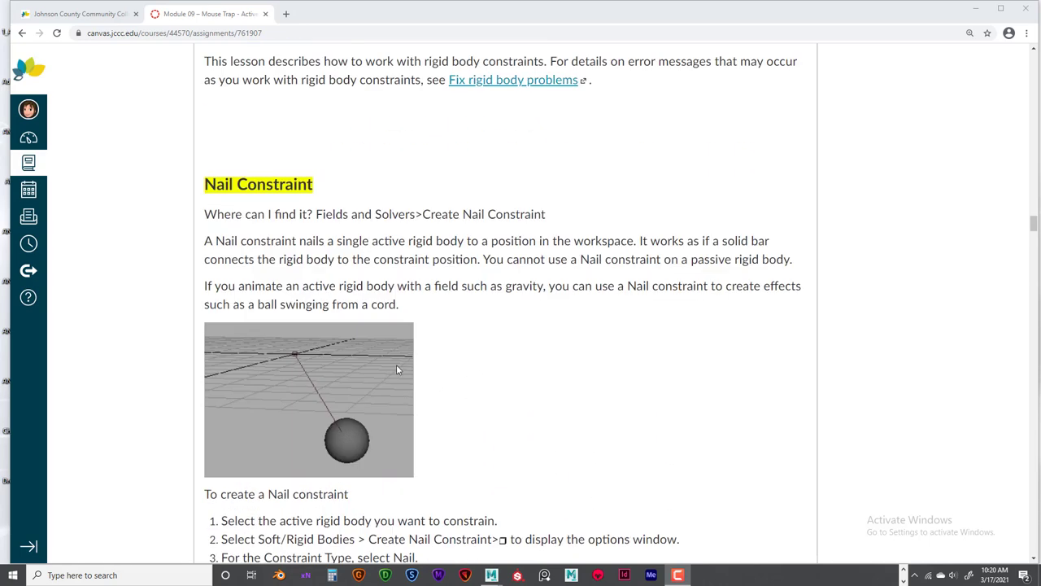
pyautogui.scroll(-1, 446, 347)
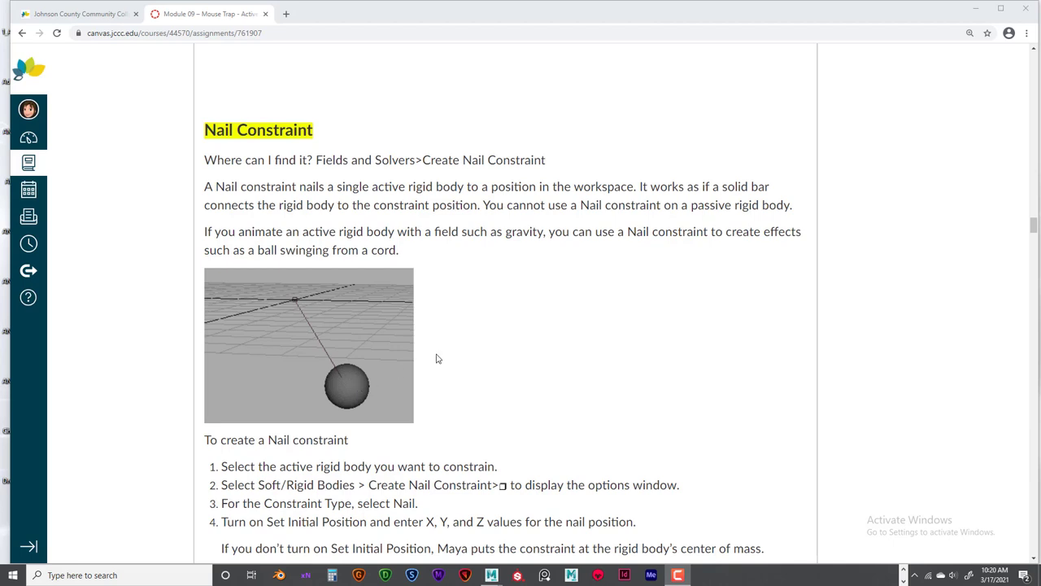
pyautogui.scroll(-1, 536, 331)
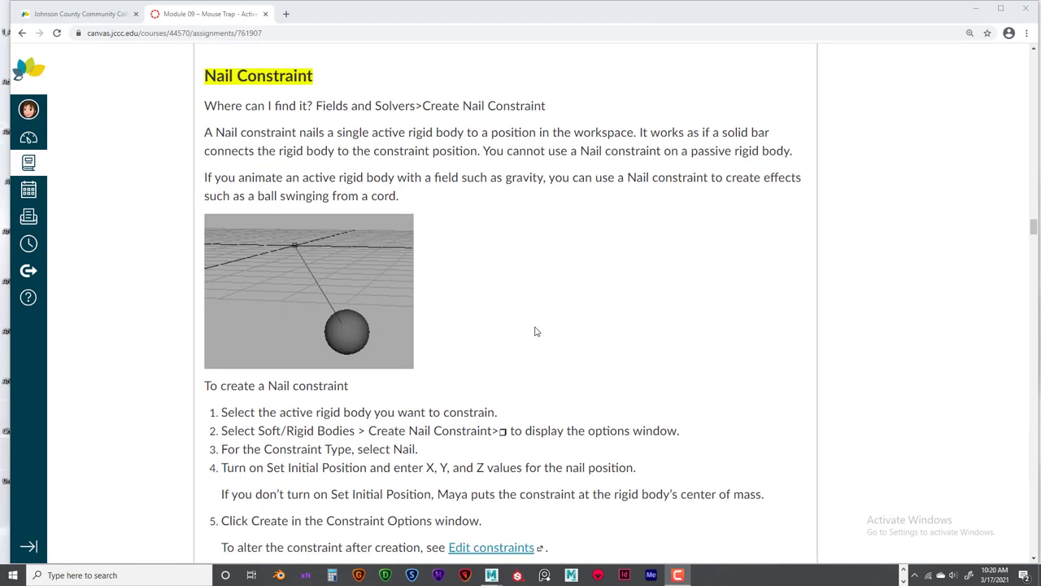
pyautogui.scroll(-1, 536, 331)
pyautogui.scroll(1, 536, 331)
# Step: Switch to Maya, create a polygon cube and scale it into a thin floor slab, about 23.94 in X and Z and 0.144 in Y
pyautogui.moveTo(494, 577)
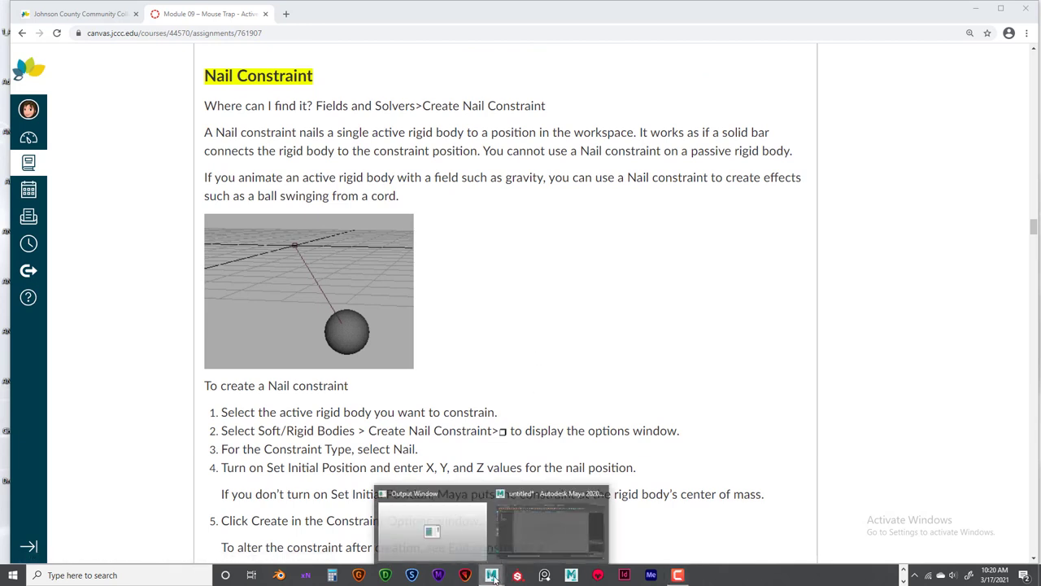
pyautogui.click(520, 533)
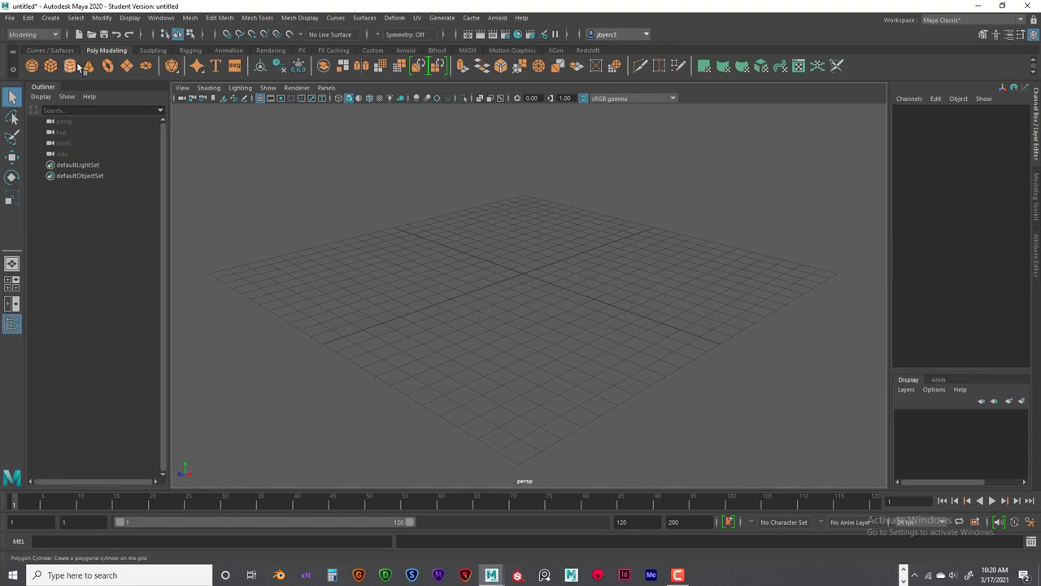
pyautogui.click(50, 66)
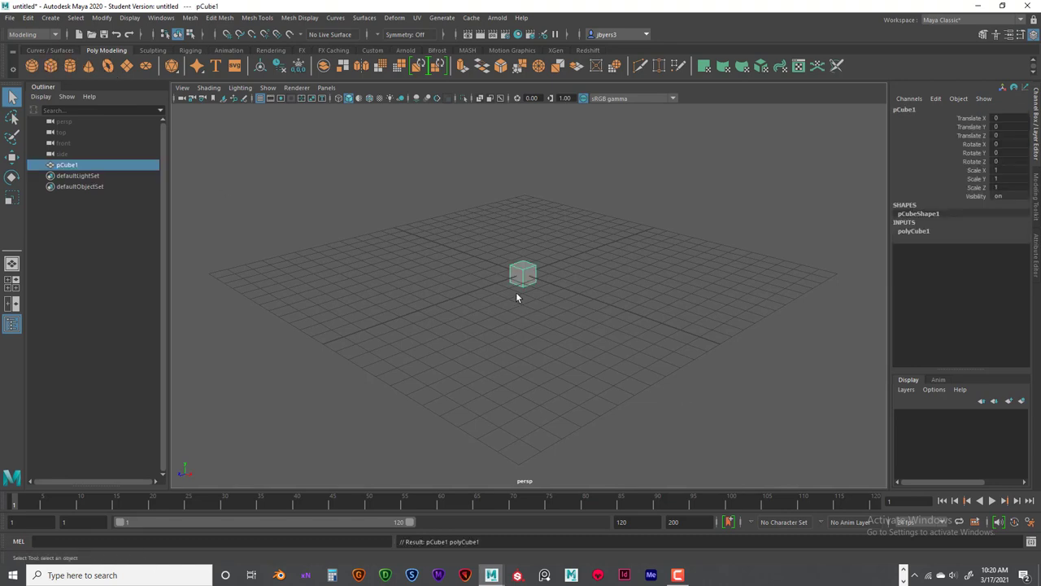
pyautogui.press('r')
pyautogui.moveTo(523, 229); pyautogui.dragTo(829, 291)
pyautogui.moveTo(526, 227); pyautogui.dragTo(522, 275)
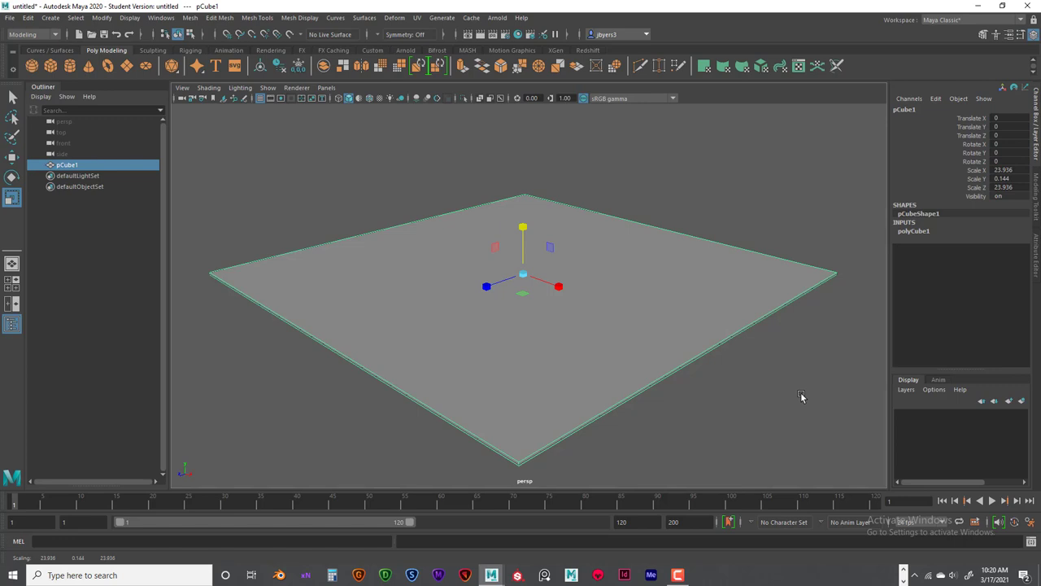
# Step: Check that the Time Slider preferences use Play every frame with a maximum playback speed of 24 fps x 1, and save them
pyautogui.click(1031, 524)
pyautogui.scroll(-3, 472, 325)
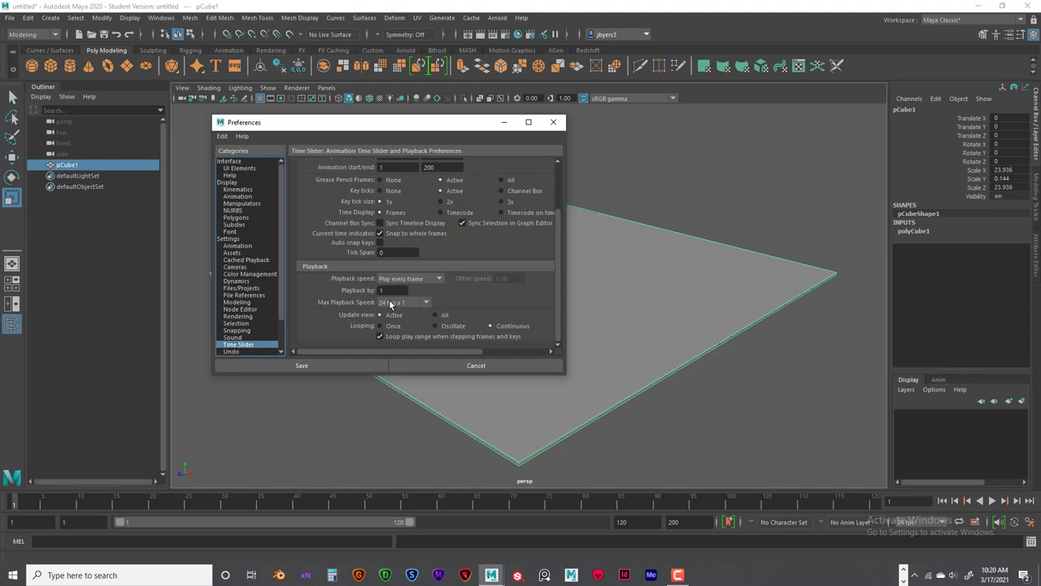
pyautogui.click(301, 365)
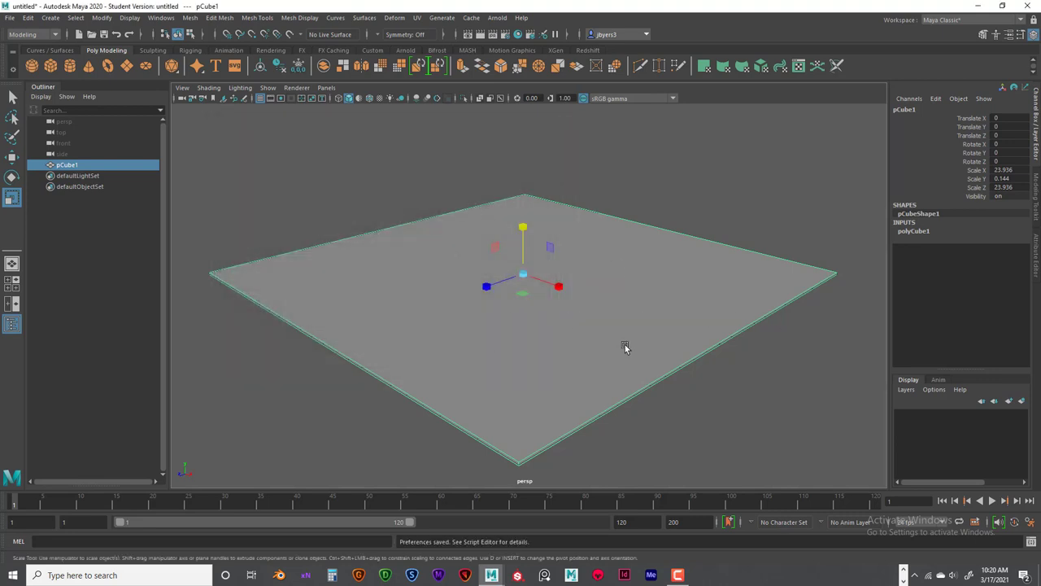
# Step: Show only the FX menus in the hotbox and make the selected floor slab a passive rigid body
pyautogui.click(730, 241)
pyautogui.click(655, 281)
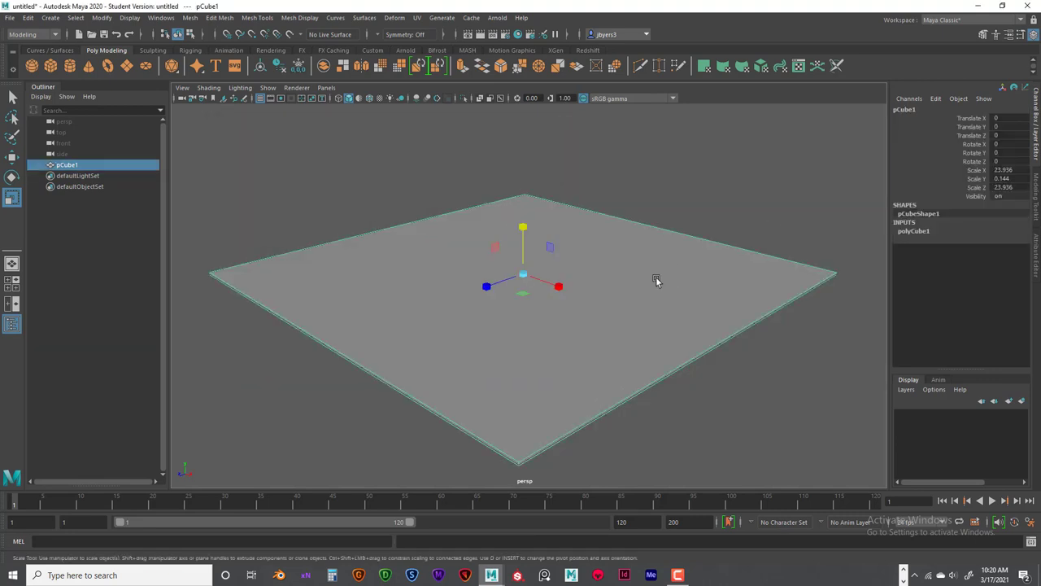
pyautogui.press('q')
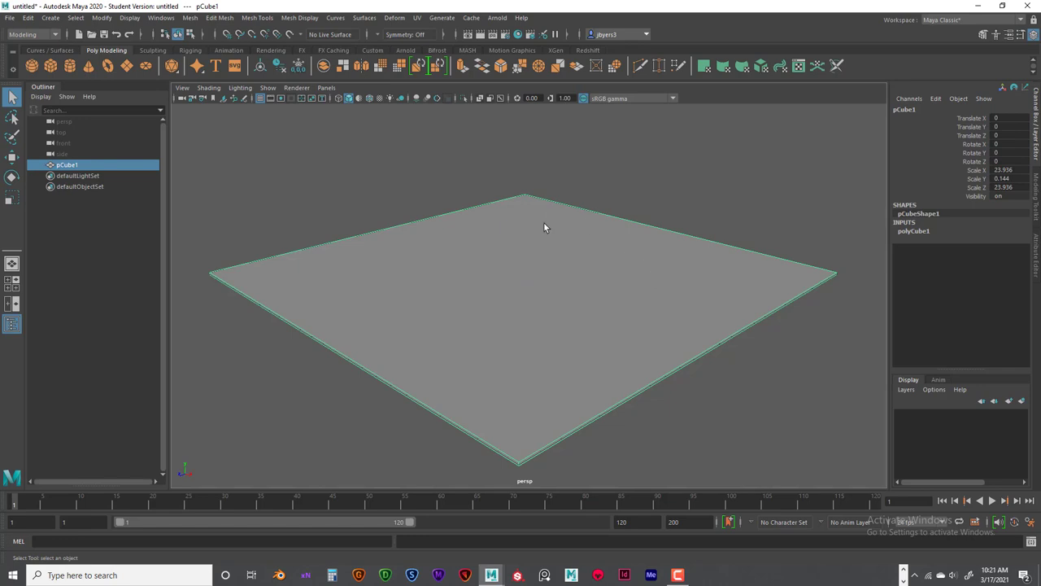
pyautogui.press('space')
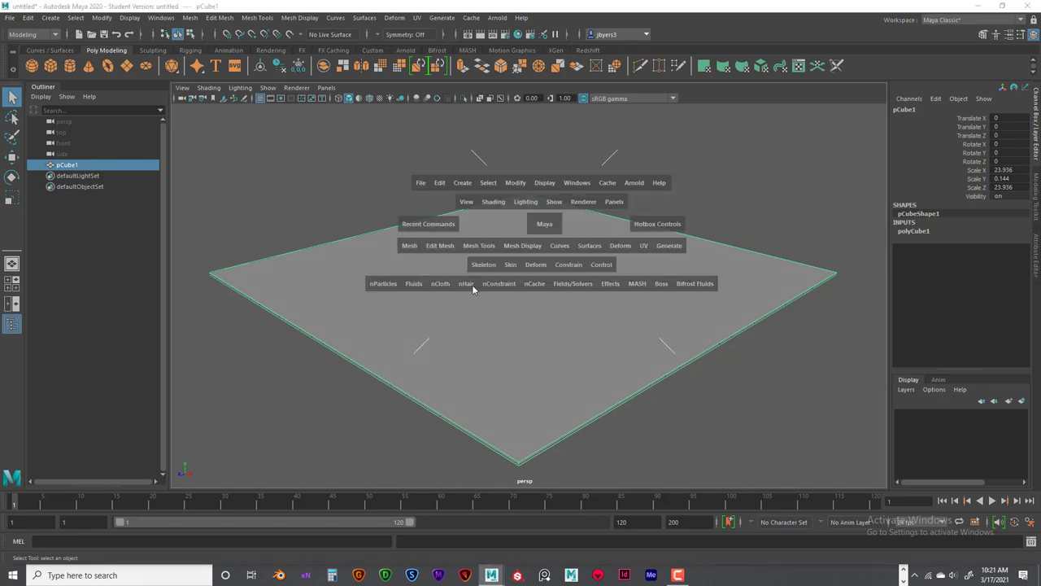
pyautogui.click(654, 227)
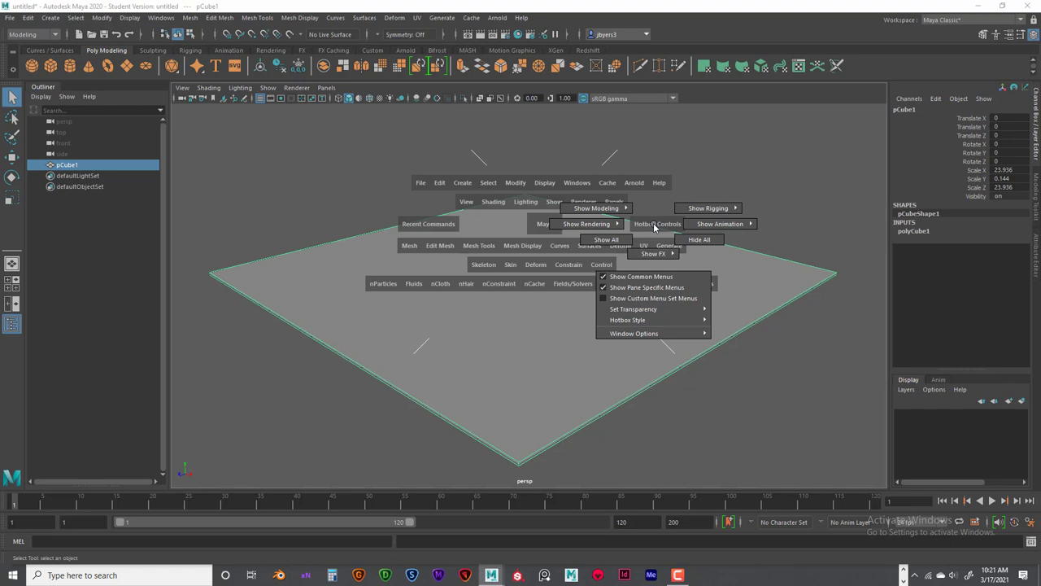
pyautogui.moveTo(654, 227); pyautogui.dragTo(656, 296)
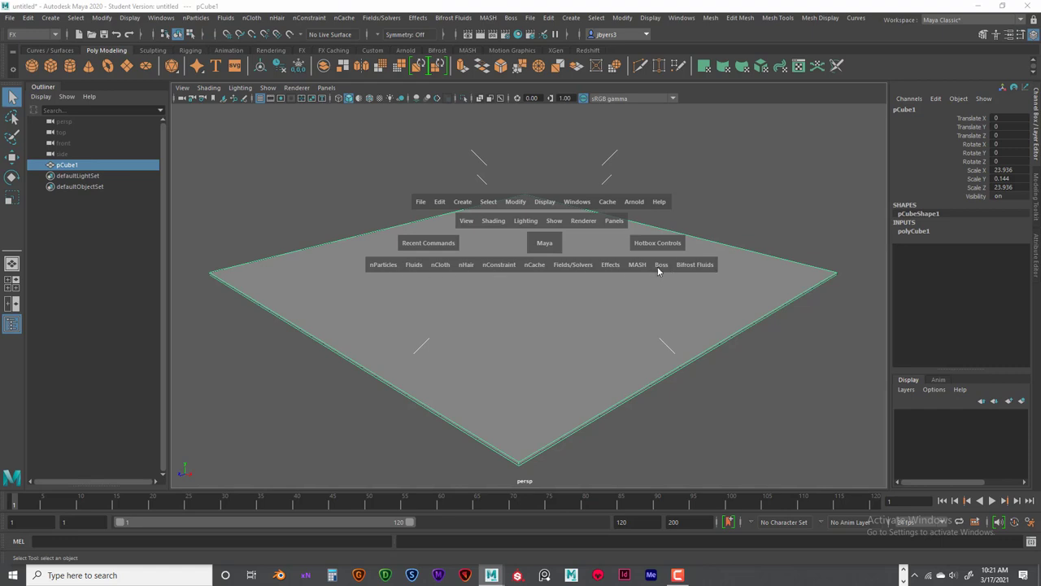
pyautogui.click(571, 266)
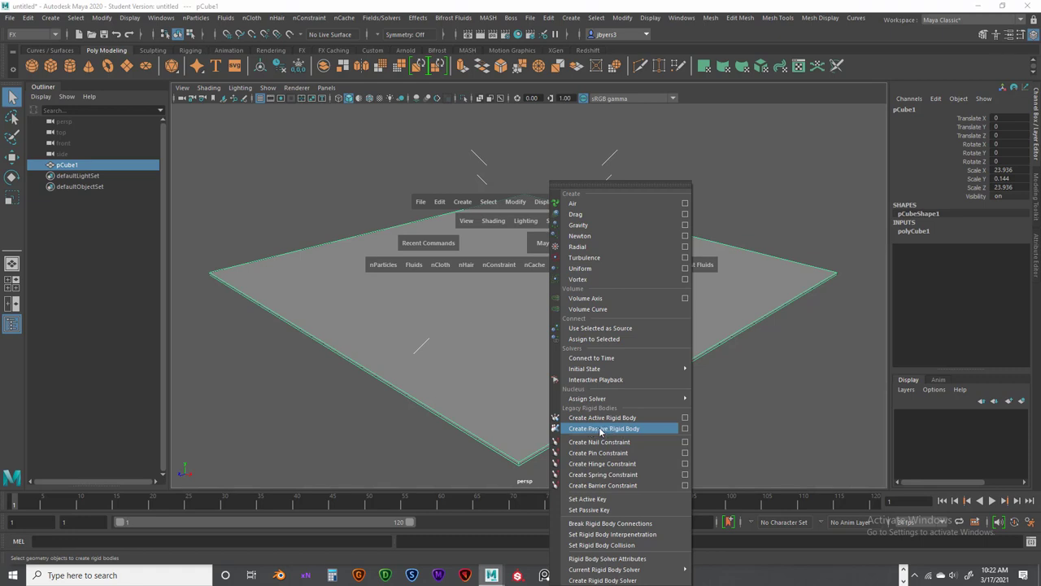
pyautogui.click(603, 429)
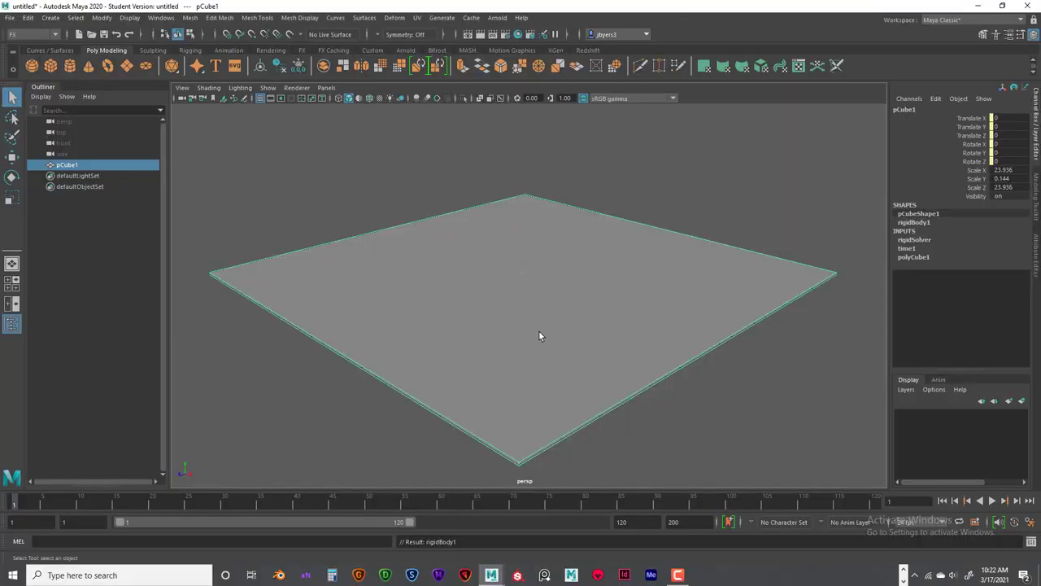
# Step: Create a polygon sphere at the centre of the floor slab and raise it to about 3.02 in Y
pyautogui.press('space')
pyautogui.moveTo(570, 289)
pyautogui.keyDown('alt'); pyautogui.mouseDown()
pyautogui.moveTo(509, 284)
pyautogui.moveTo(557, 284)
pyautogui.moveTo(539, 286)
pyautogui.moveTo(551, 294)
pyautogui.mouseUp(); pyautogui.keyUp('alt')
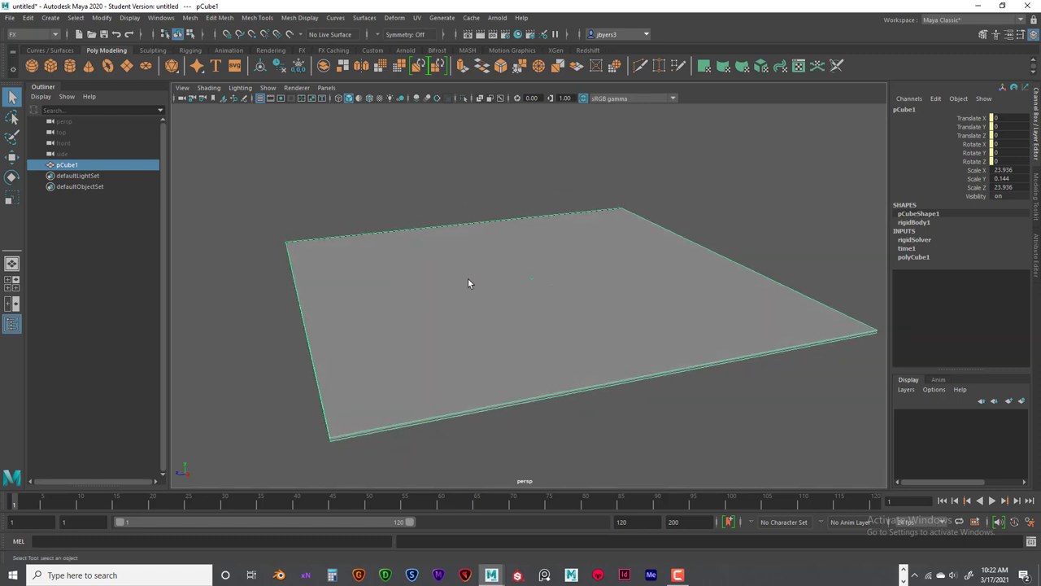
pyautogui.keyDown('alt'); pyautogui.moveTo(563, 323); pyautogui.dragTo(592, 362); pyautogui.keyUp('alt')
pyautogui.keyDown('alt'); pyautogui.moveTo(548, 395); pyautogui.dragTo(600, 377); pyautogui.keyUp('alt')
pyautogui.scroll(-5, 599, 370)
pyautogui.scroll(6, 598, 370)
pyautogui.keyDown('alt'); pyautogui.moveTo(567, 315); pyautogui.dragTo(545, 336); pyautogui.keyUp('alt')
pyautogui.scroll(-3, 557, 322)
pyautogui.scroll(1, 551, 327)
pyautogui.click(32, 68)
pyautogui.press('w')
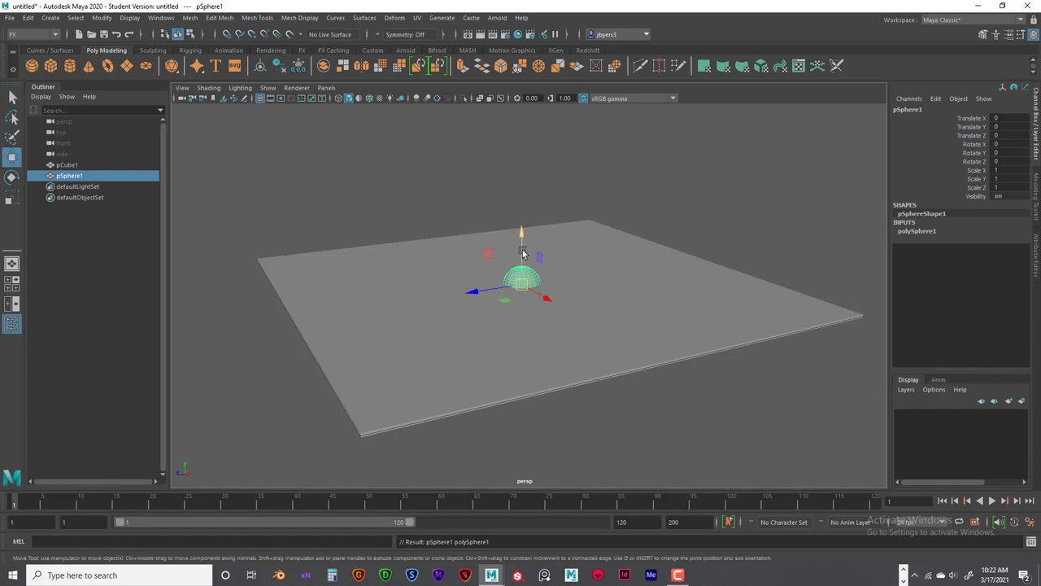
pyautogui.moveTo(525, 230); pyautogui.dragTo(523, 174)
pyautogui.keyDown('alt'); pyautogui.moveTo(597, 295); pyautogui.dragTo(567, 291); pyautogui.keyUp('alt')
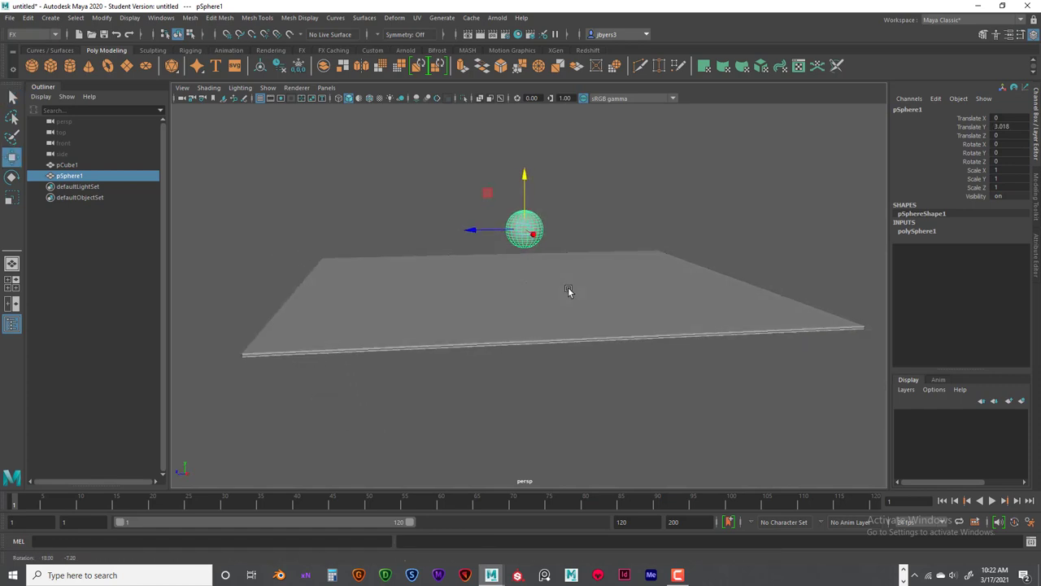
# Step: In the front view, lower the sphere to about 1.24 in Y so it hovers just above the slab
pyautogui.moveTo(550, 402); pyautogui.dragTo(532, 290)
pyautogui.press('space')
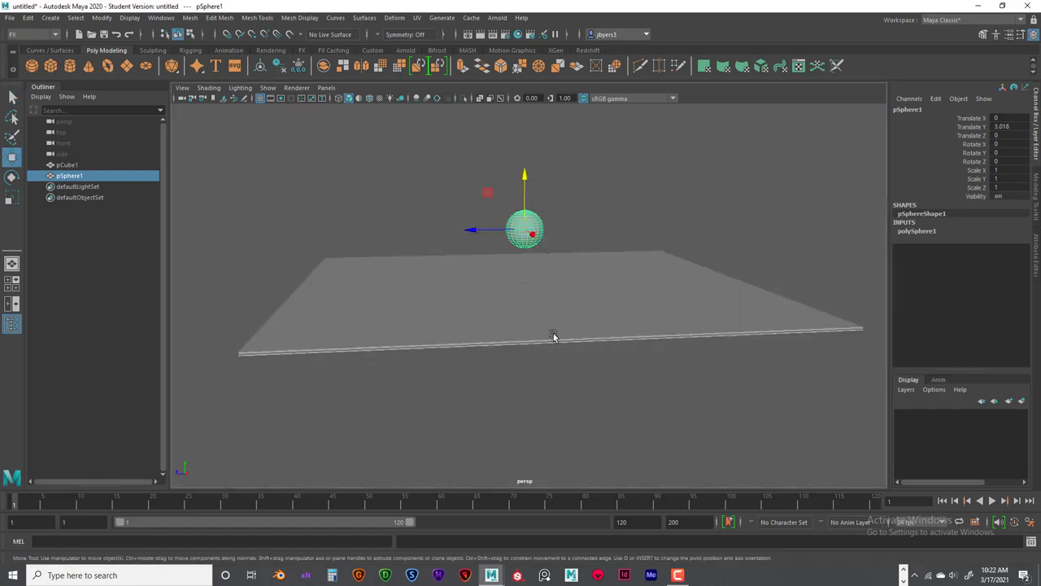
pyautogui.moveTo(553, 328); pyautogui.dragTo(505, 297)
pyautogui.moveTo(526, 172); pyautogui.dragTo(523, 287)
pyautogui.scroll(2, 563, 374)
pyautogui.scroll(-1, 563, 374)
pyautogui.scroll(-2, 563, 377)
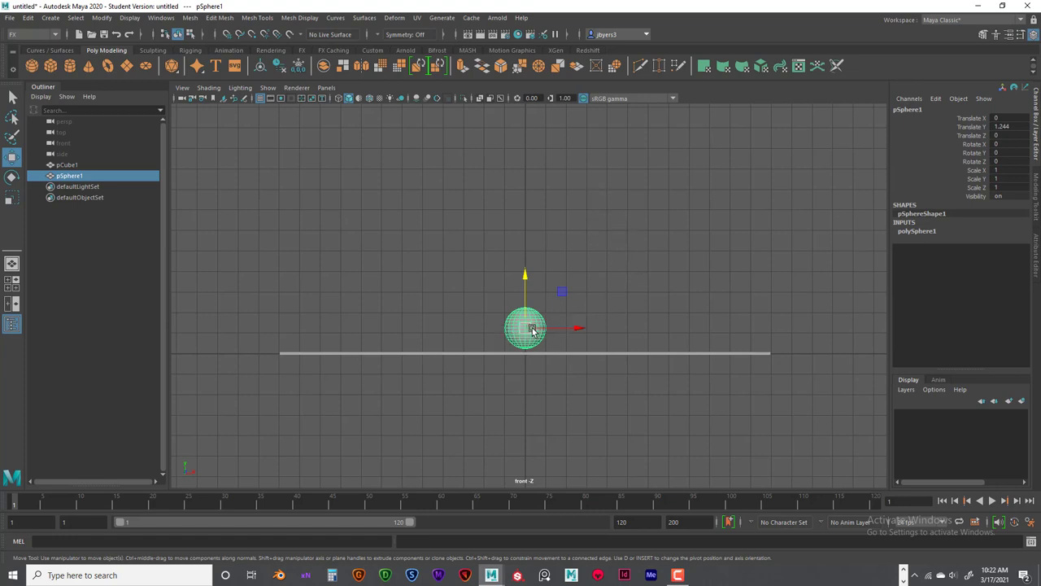
# Step: Open the Nail Constraint options for the selected sphere and reset them to their defaults
pyautogui.press('space')
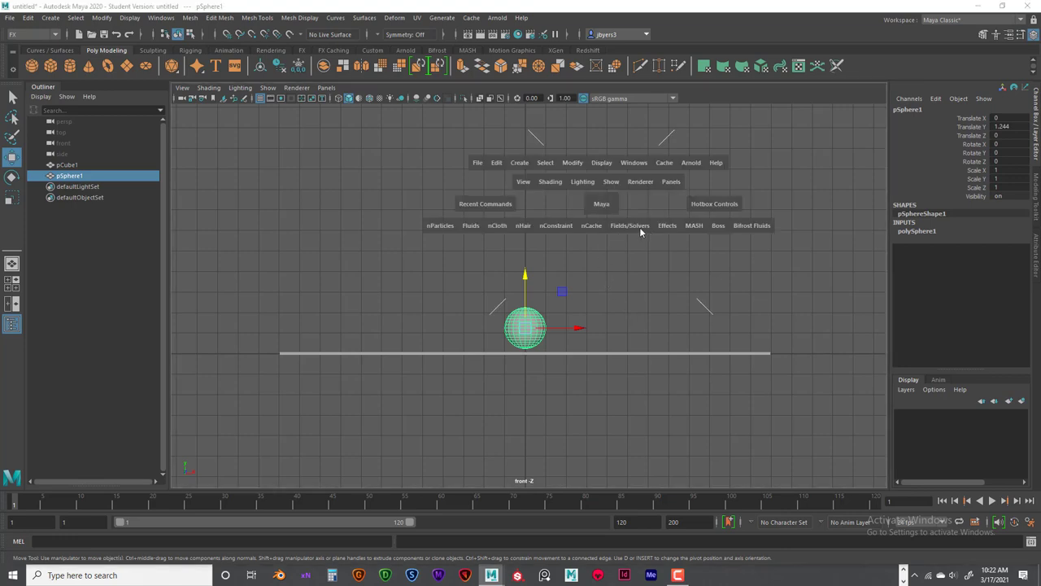
pyautogui.click(633, 226)
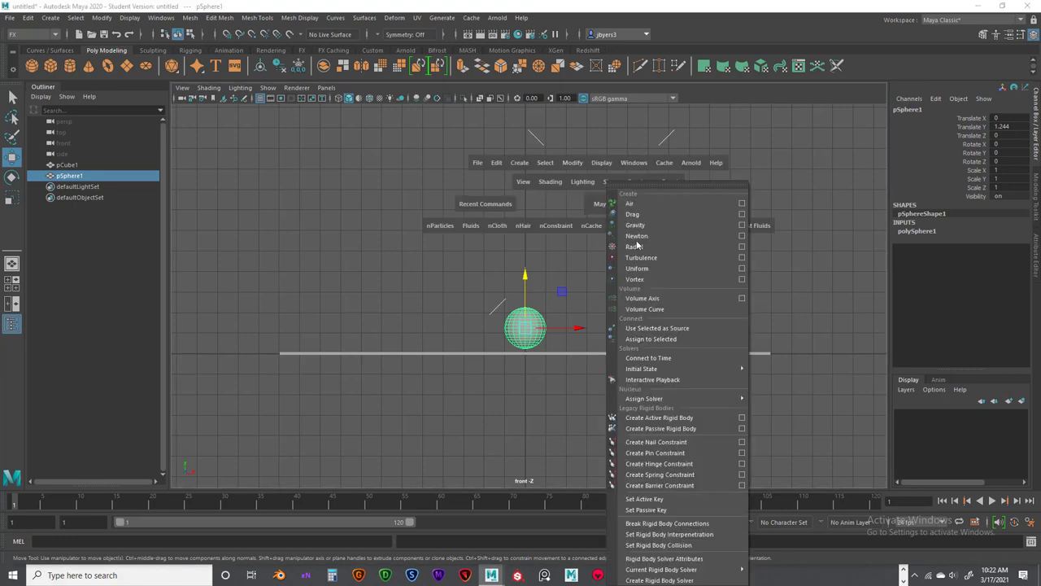
pyautogui.click(742, 441)
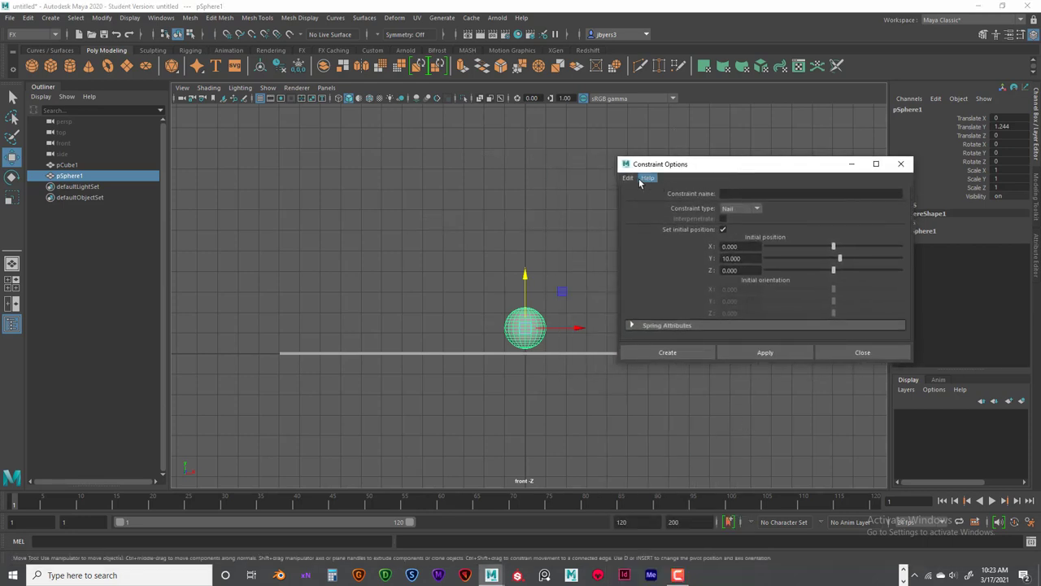
pyautogui.click(628, 177)
pyautogui.click(655, 200)
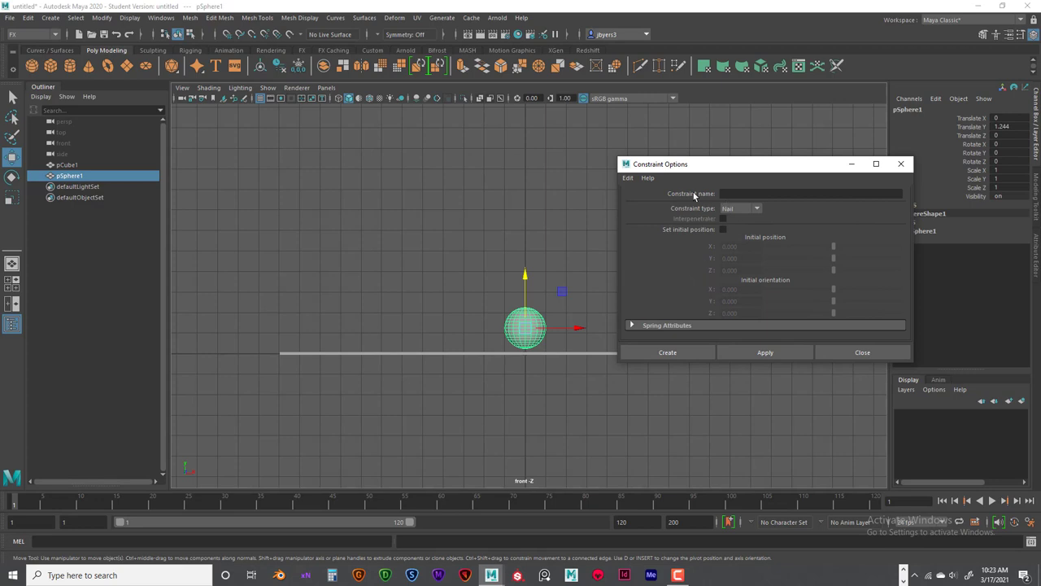
# Step: Look over the constraint name field and the available constraint types in the Constraint Options
pyautogui.click(726, 193)
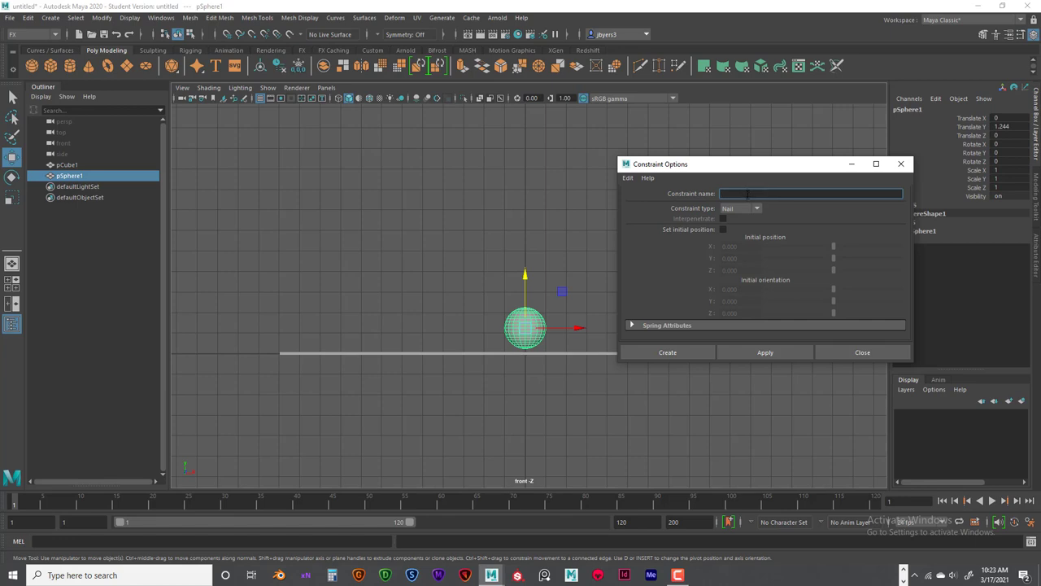
pyautogui.click(756, 211)
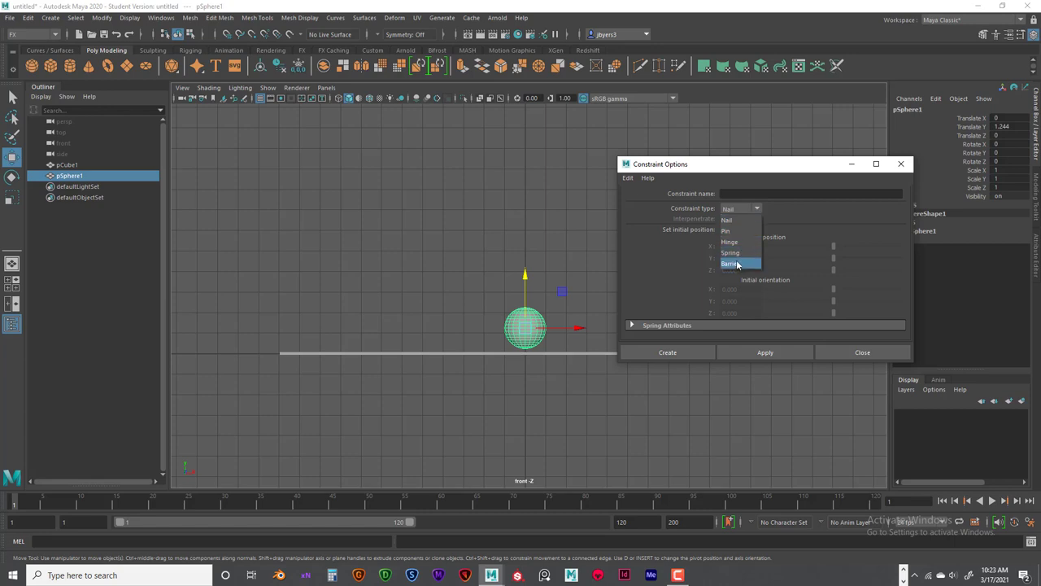
pyautogui.click(778, 203)
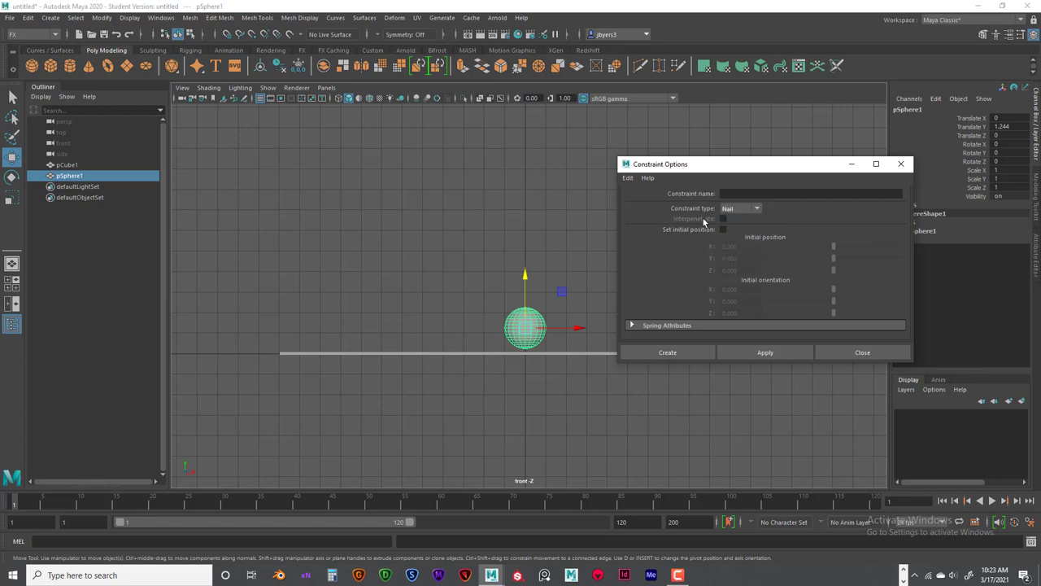
pyautogui.click(759, 210)
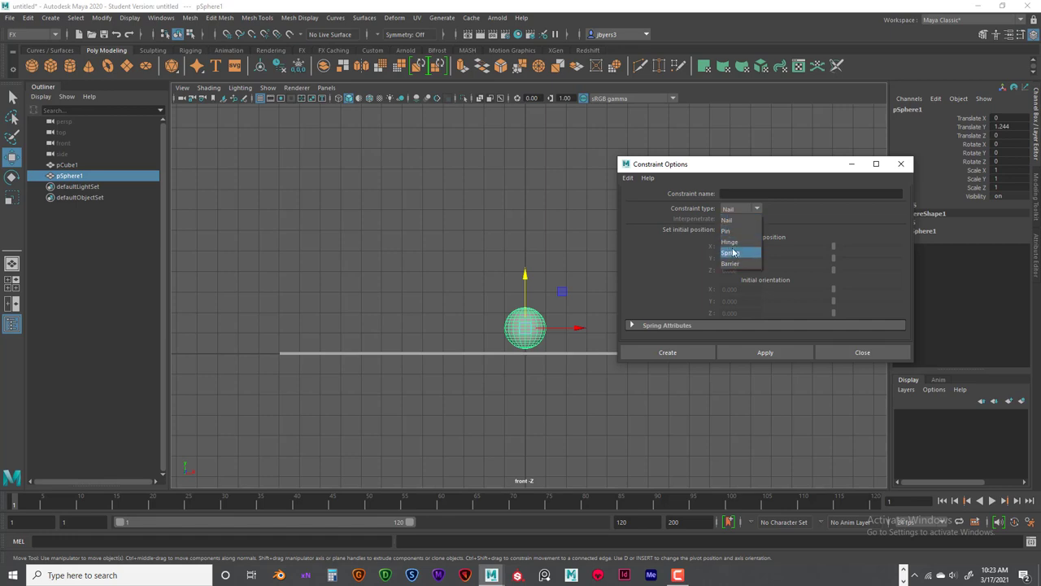
pyautogui.click(778, 214)
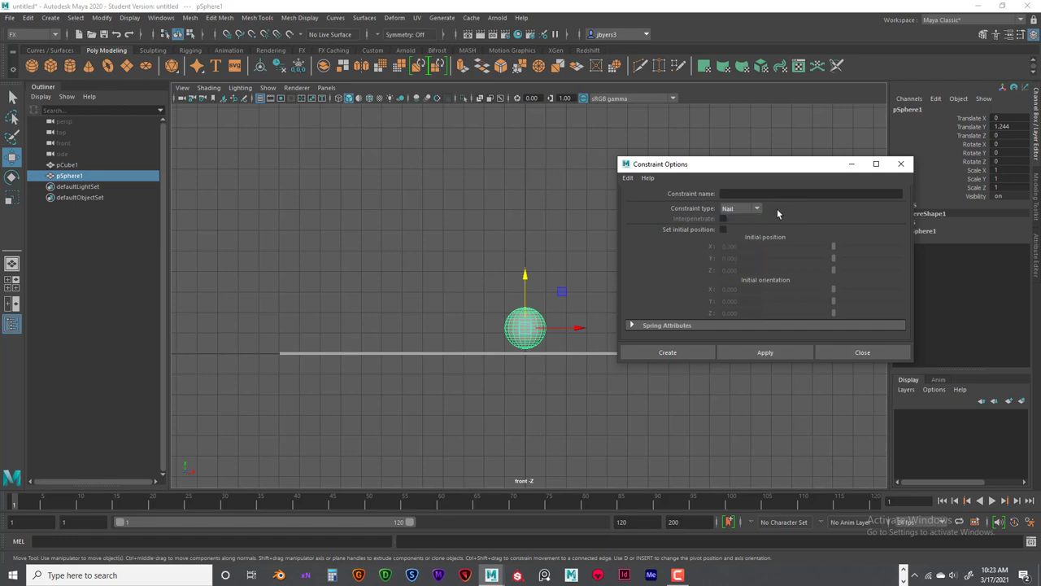
# Step: Enable Set initial position and alternate the constraint type between Nail and Pin to compare their available options
pyautogui.click(723, 229)
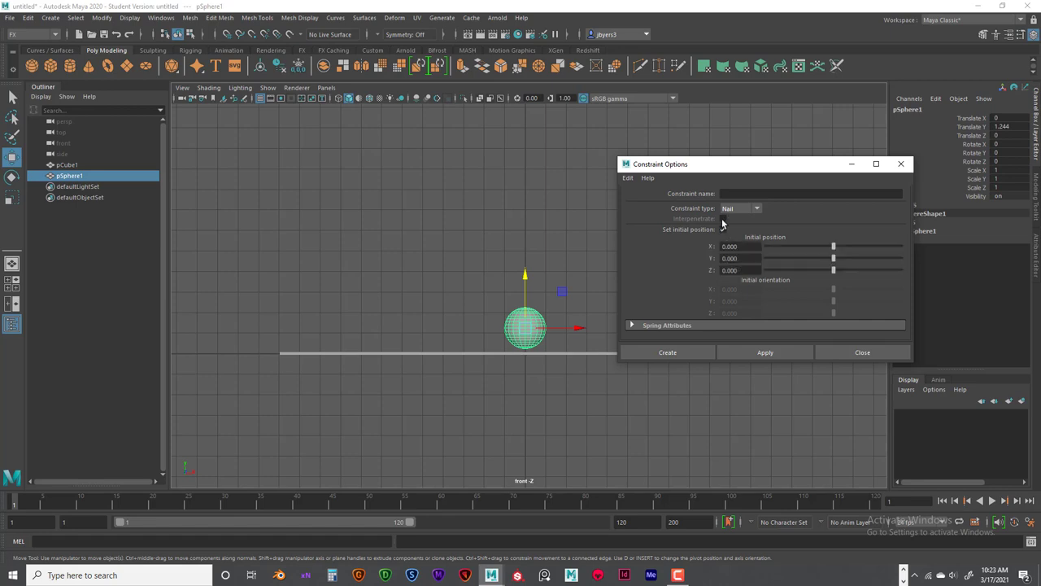
pyautogui.click(756, 210)
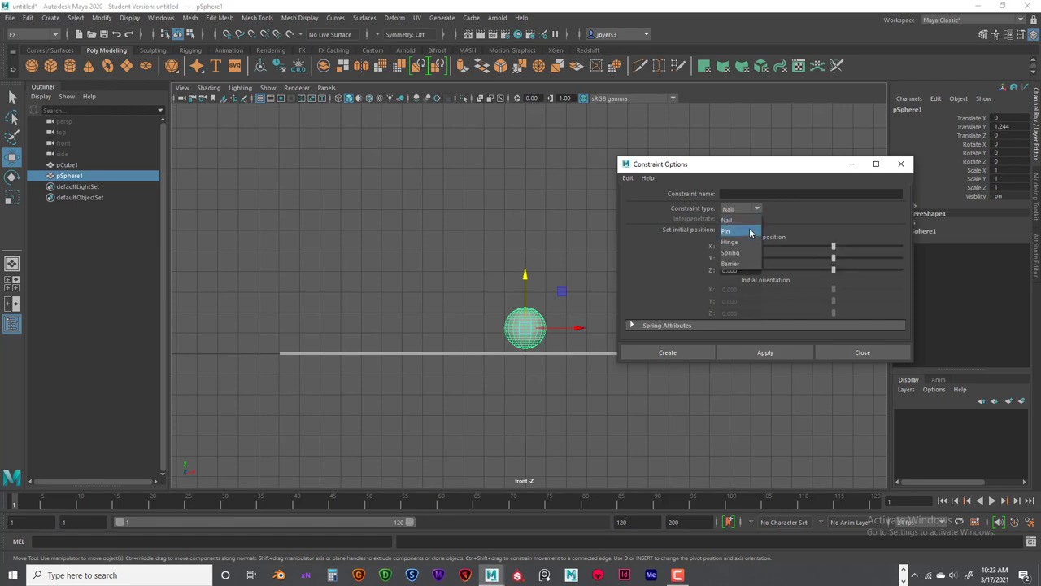
pyautogui.click(728, 231)
pyautogui.click(755, 211)
pyautogui.click(742, 218)
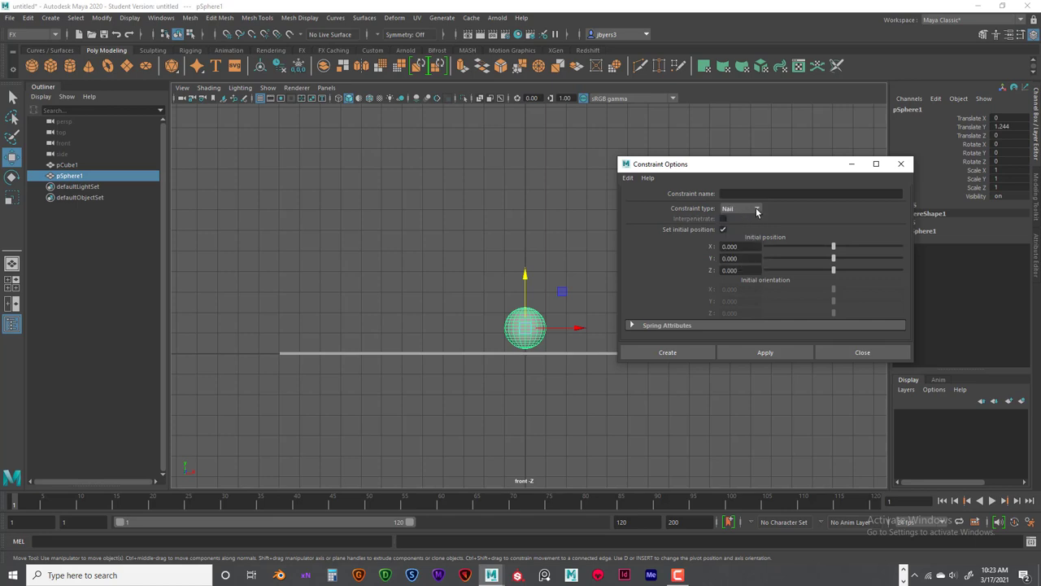
pyautogui.click(756, 210)
pyautogui.click(728, 230)
pyautogui.click(756, 210)
pyautogui.click(741, 220)
pyautogui.click(756, 209)
pyautogui.click(740, 234)
# Step: Switch the constraint type through Hinge, Spring and Barrier to compare which position and orientation options each offers
pyautogui.click(756, 210)
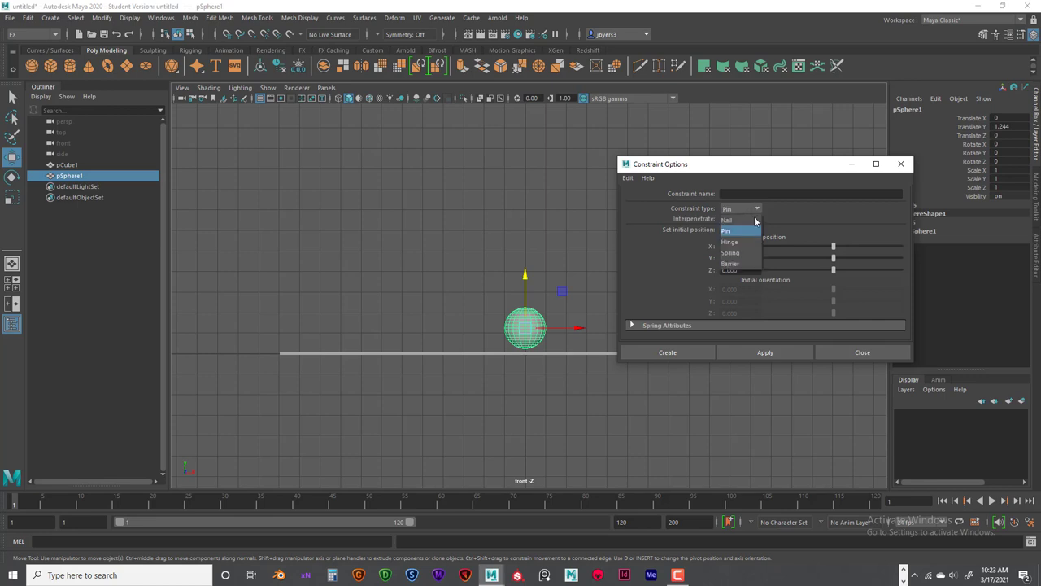
pyautogui.click(747, 243)
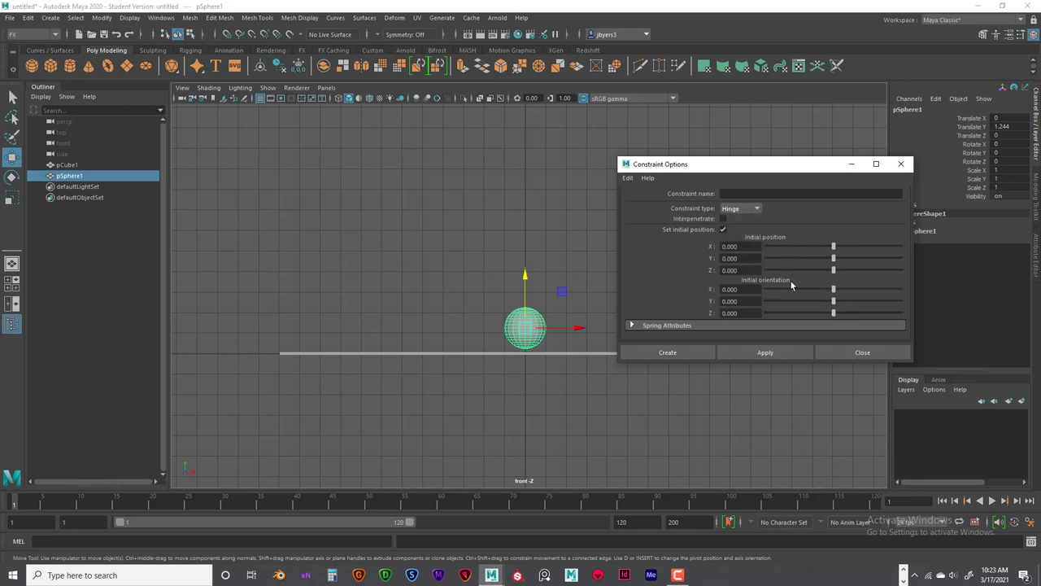
pyautogui.click(757, 208)
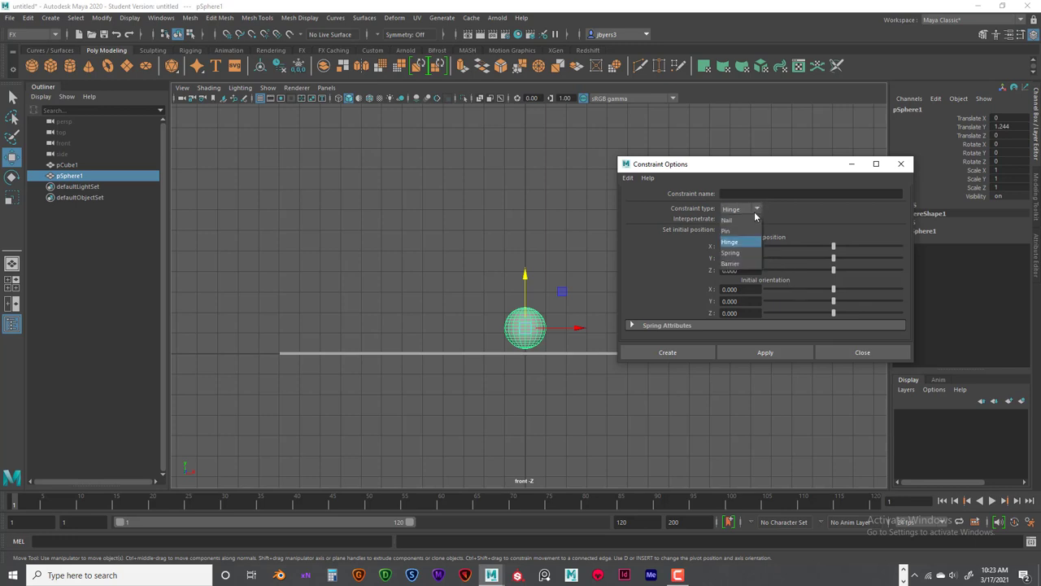
pyautogui.click(742, 254)
pyautogui.click(757, 208)
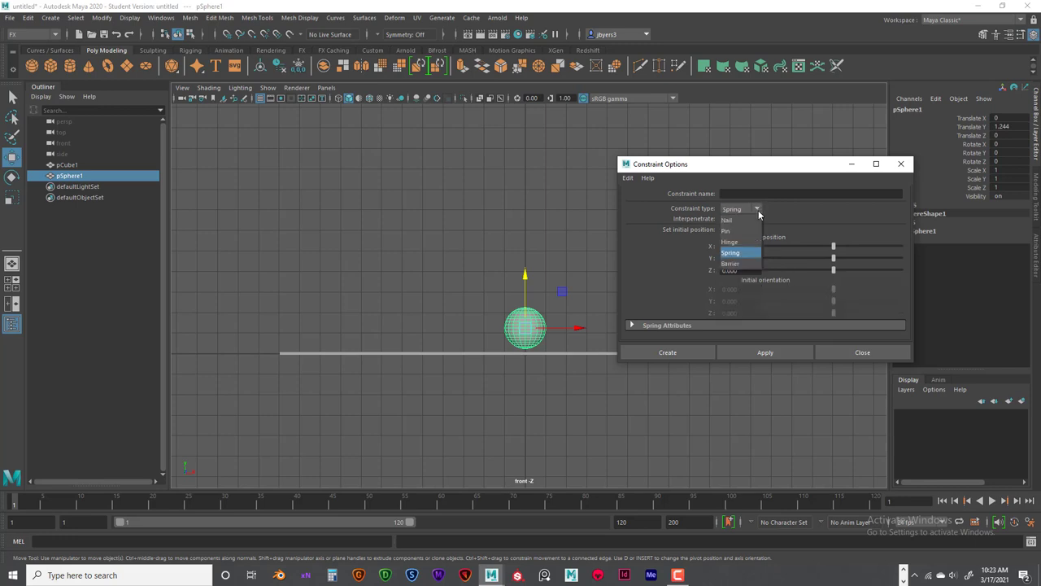
pyautogui.click(739, 262)
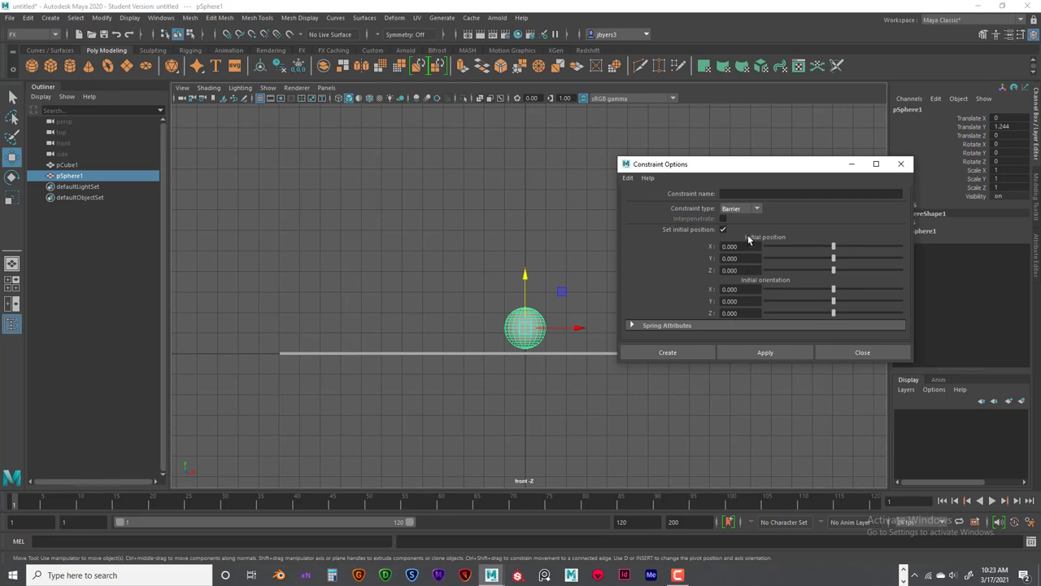
# Step: Set the constraint type to Nail, disable Set initial position, and create the constraint on the sphere
pyautogui.click(755, 209)
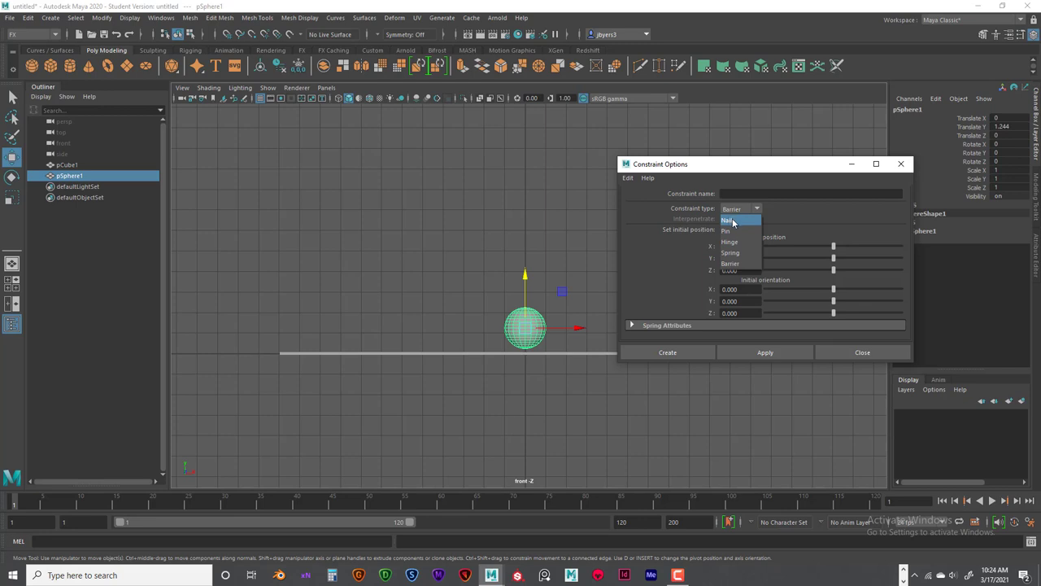
pyautogui.click(733, 222)
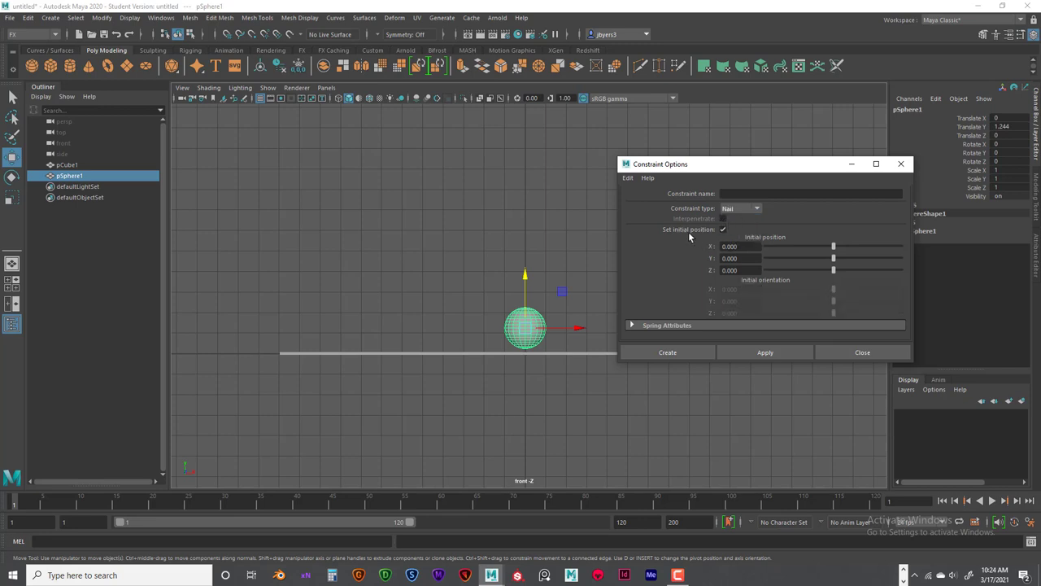
pyautogui.click(723, 230)
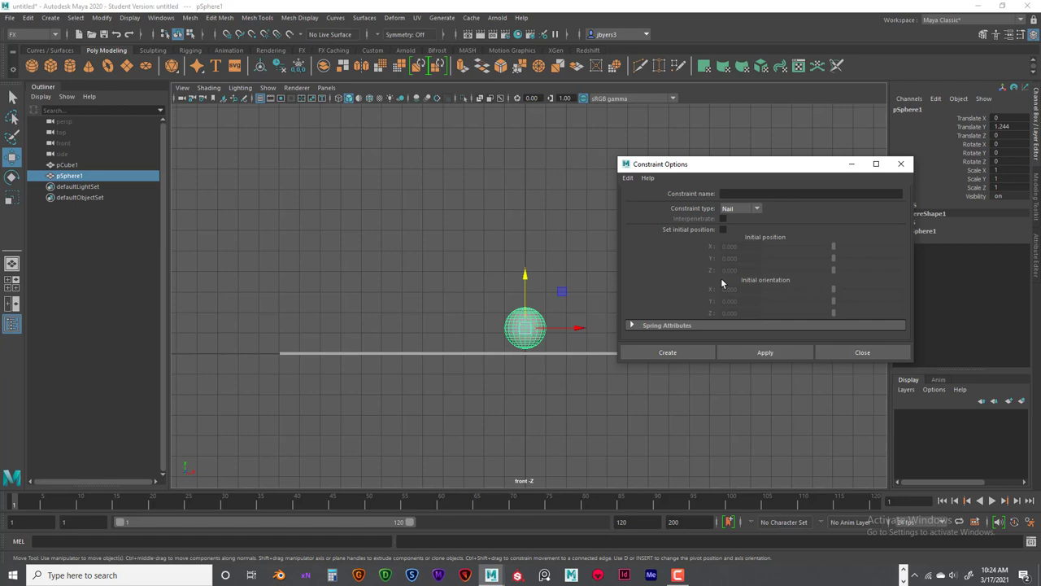
pyautogui.click(669, 353)
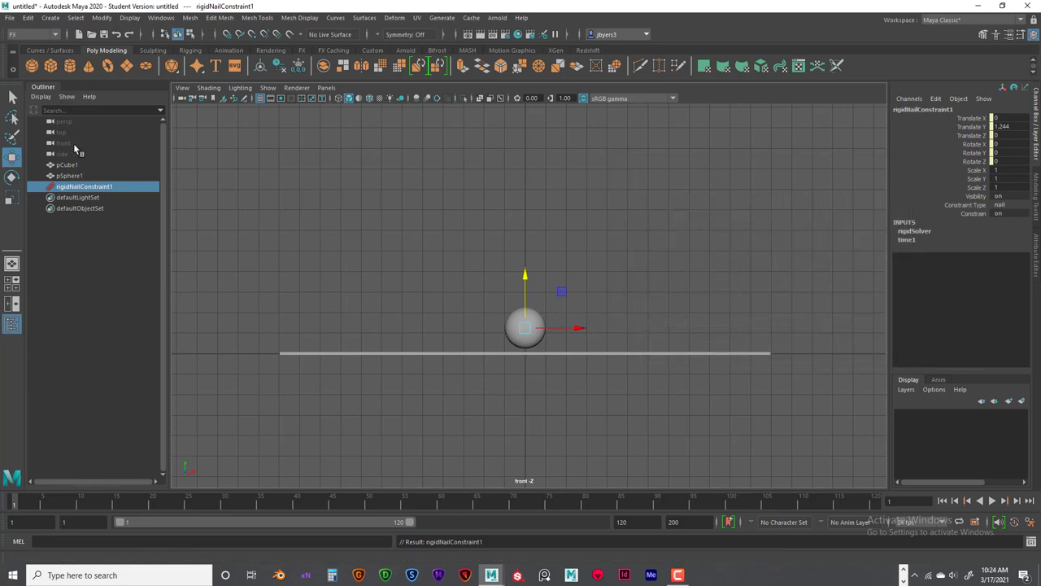
# Step: Select the nail constraint in the Outliner and raise it above the sphere to about 7.80 in Y
pyautogui.click(160, 17)
pyautogui.click(79, 247)
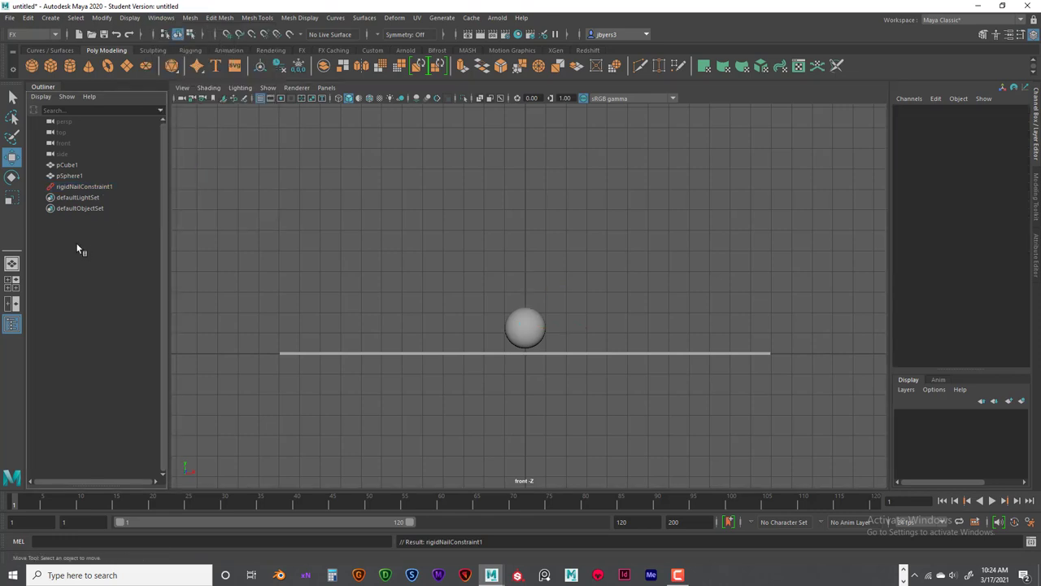
pyautogui.click(65, 189)
pyautogui.moveTo(525, 276); pyautogui.dragTo(525, 141)
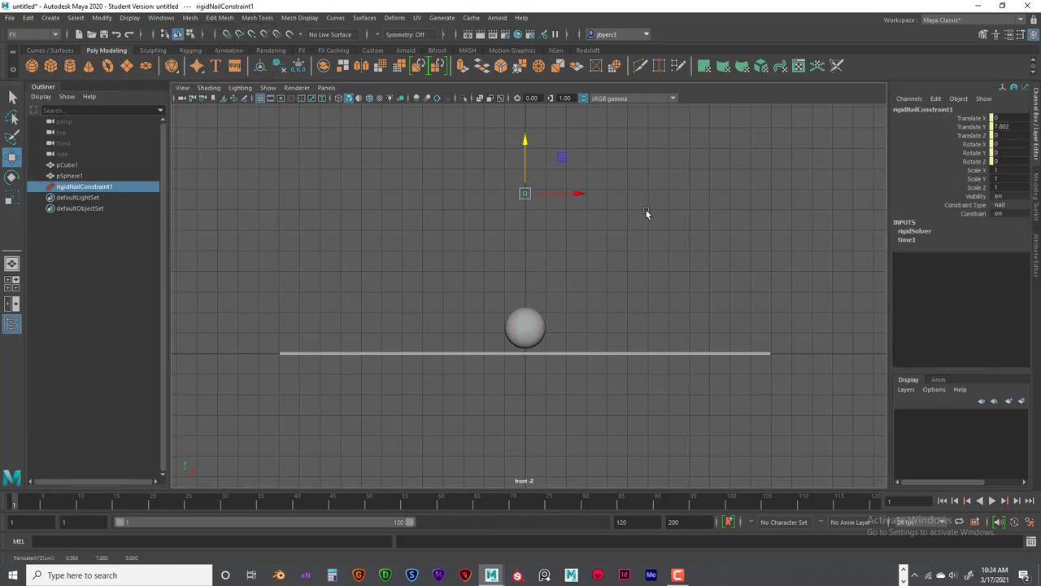
pyautogui.moveTo(600, 225)
pyautogui.keyDown('alt'); pyautogui.mouseDown()
pyautogui.moveTo(624, 208)
pyautogui.moveTo(607, 230)
pyautogui.moveTo(565, 232)
pyautogui.moveTo(611, 222)
pyautogui.moveTo(558, 233)
pyautogui.moveTo(627, 221)
pyautogui.moveTo(658, 233)
pyautogui.moveTo(582, 202)
pyautogui.moveTo(620, 213)
pyautogui.moveTo(605, 228)
pyautogui.mouseUp(); pyautogui.keyUp('alt')
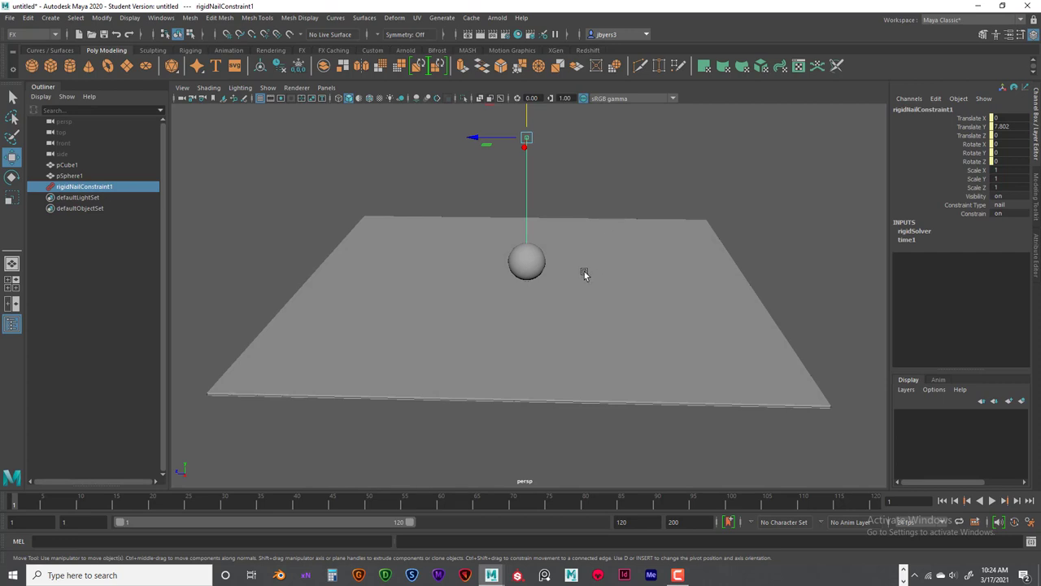
# Step: In the front view, move the sphere sideways and up to about -5.63 in X and 4.71 in Y
pyautogui.press('space')
pyautogui.moveTo(583, 274); pyautogui.dragTo(539, 367)
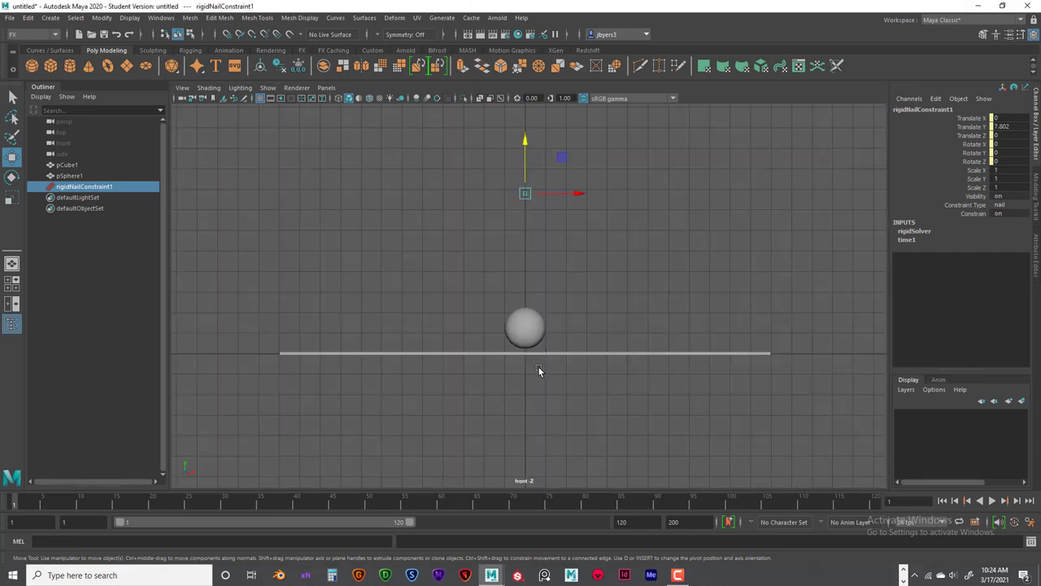
pyautogui.click(535, 326)
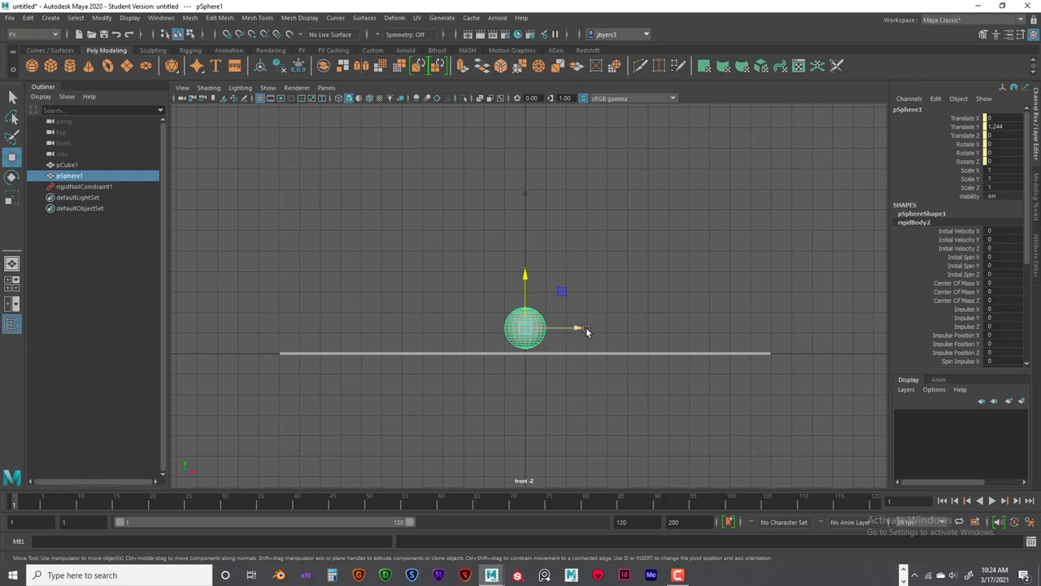
pyautogui.moveTo(579, 326); pyautogui.dragTo(497, 329)
pyautogui.moveTo(446, 272); pyautogui.dragTo(446, 202)
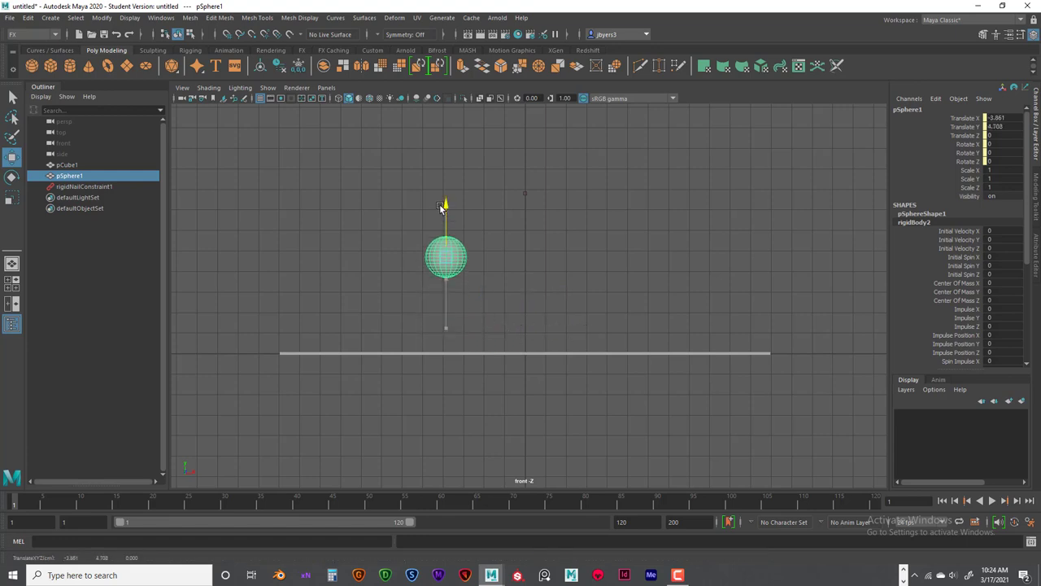
pyautogui.moveTo(495, 260); pyautogui.dragTo(460, 268)
# Step: Examine the offset sphere and the line linking it to the nail constraint in the perspective and front views
pyautogui.keyDown('alt'); pyautogui.moveTo(618, 202); pyautogui.dragTo(586, 258); pyautogui.keyUp('alt')
pyautogui.press('space')
pyautogui.click(643, 232)
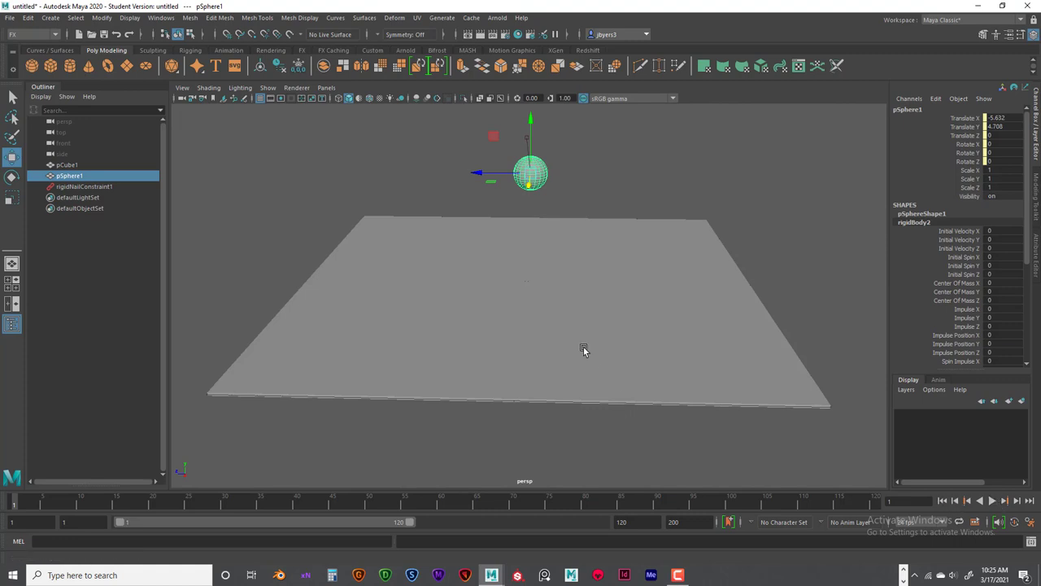
pyautogui.keyDown('alt'); pyautogui.moveTo(600, 304); pyautogui.dragTo(549, 304); pyautogui.keyUp('alt')
pyautogui.scroll(-3, 511, 317)
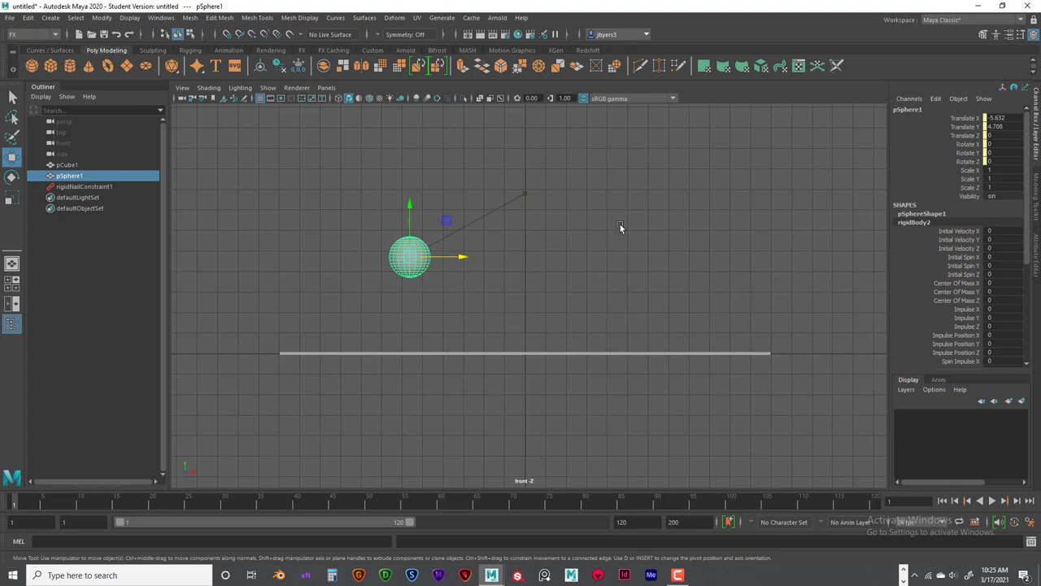
pyautogui.keyDown('alt'); pyautogui.moveTo(634, 171); pyautogui.dragTo(662, 156); pyautogui.keyUp('alt')
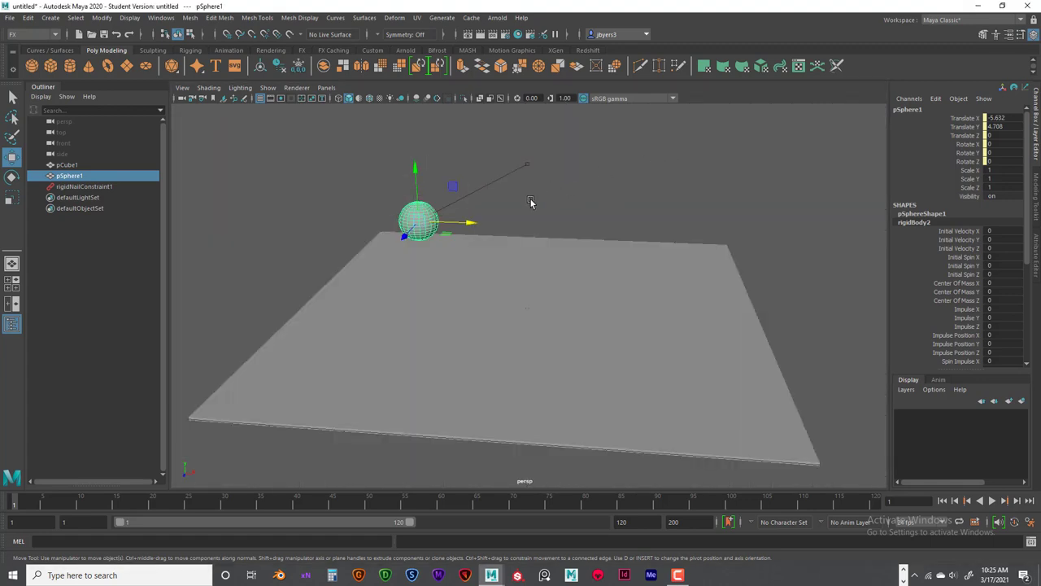
# Step: In the front view, move the sphere beneath the nail constraint, to about 0.03 in X and 1.40 in Y
pyautogui.keyDown('alt'); pyautogui.keyDown('shift'); pyautogui.moveTo(529, 203); pyautogui.dragTo(560, 266); pyautogui.keyUp('shift'); pyautogui.keyUp('alt')
pyautogui.keyDown('alt'); pyautogui.moveTo(481, 264); pyautogui.dragTo(493, 262); pyautogui.keyUp('alt')
pyautogui.press('space')
pyautogui.moveTo(550, 226); pyautogui.dragTo(417, 258)
pyautogui.moveTo(413, 205); pyautogui.dragTo(418, 272)
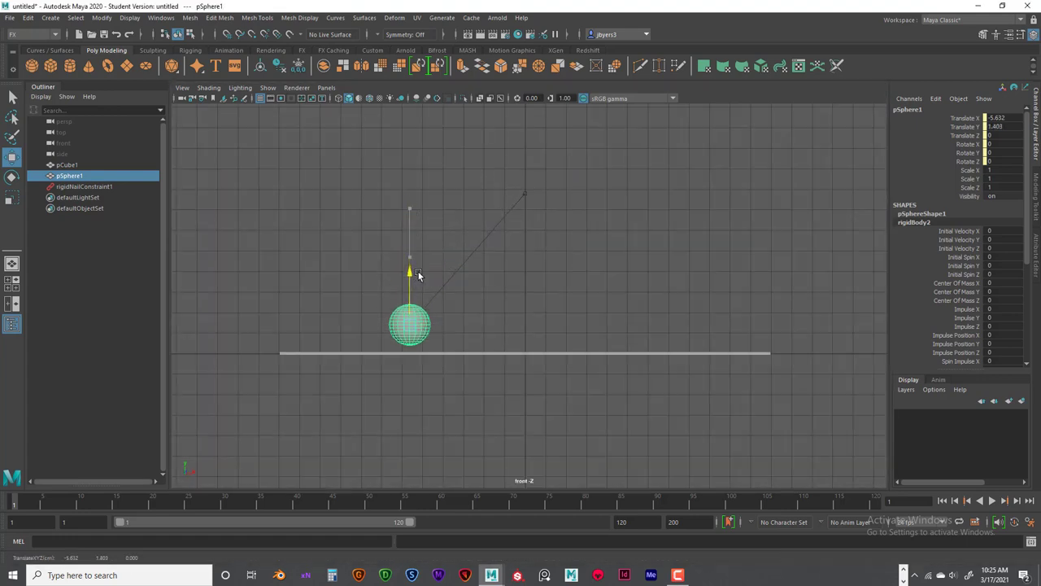
pyautogui.moveTo(455, 317); pyautogui.dragTo(574, 339)
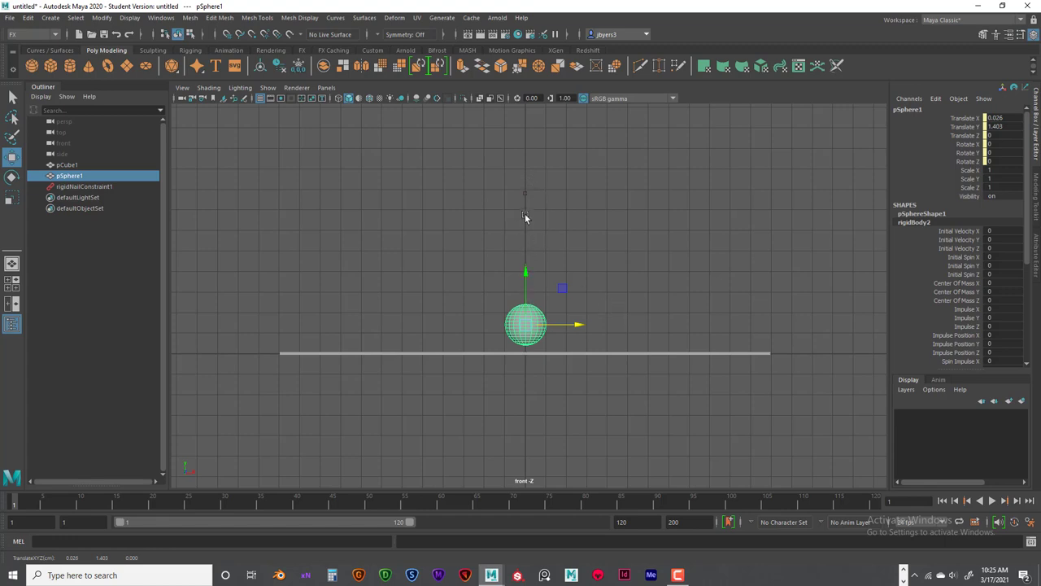
# Step: Select the nail constraint and examine its link to the sphere in the perspective view
pyautogui.click(524, 215)
pyautogui.press('space')
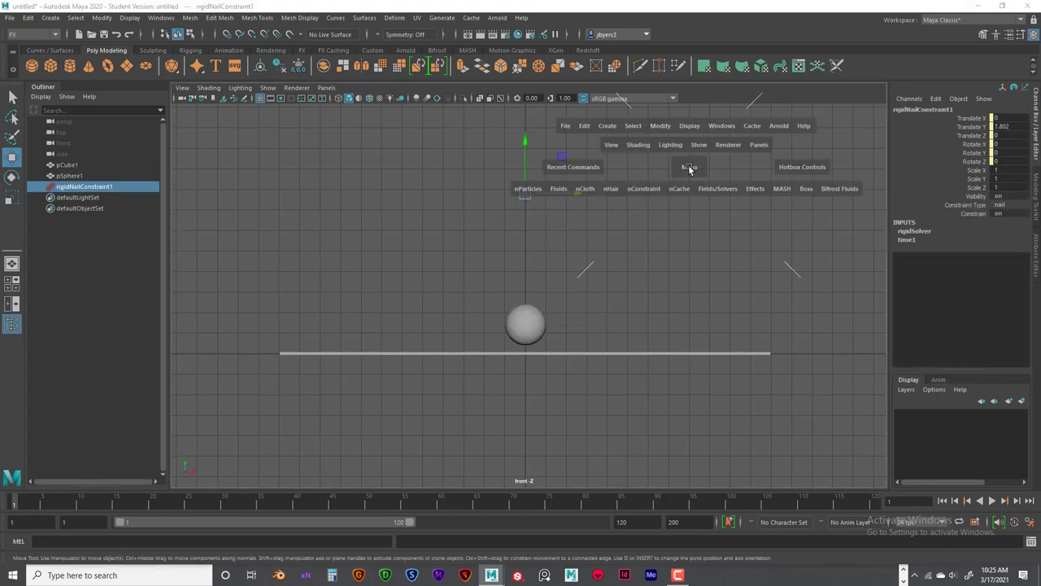
pyautogui.moveTo(689, 169); pyautogui.dragTo(604, 202)
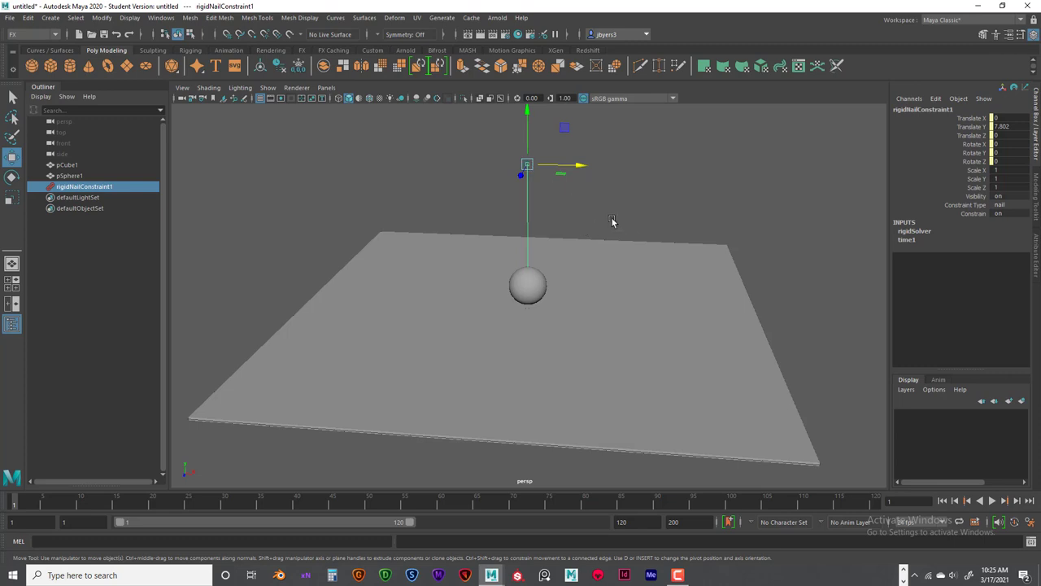
# Step: In the front view, move the sphere to about -4.63 in X and 3.36 in Y, and rotate it about -47.4 degrees in Z
pyautogui.press('space')
pyautogui.click(537, 325)
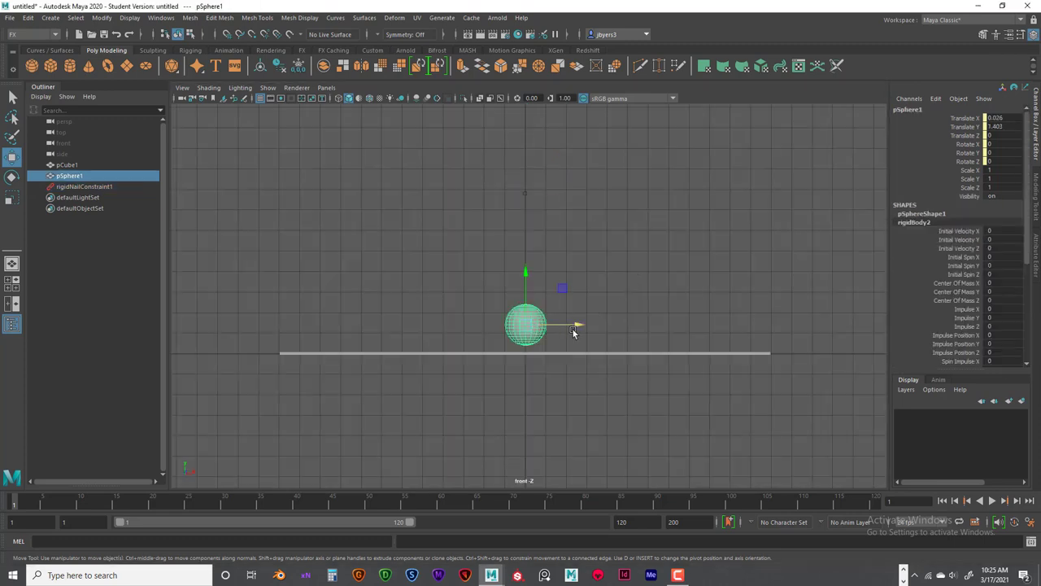
pyautogui.moveTo(577, 326); pyautogui.dragTo(483, 325)
pyautogui.moveTo(436, 278); pyautogui.dragTo(429, 229)
pyautogui.press('e')
pyautogui.moveTo(464, 258); pyautogui.dragTo(489, 281)
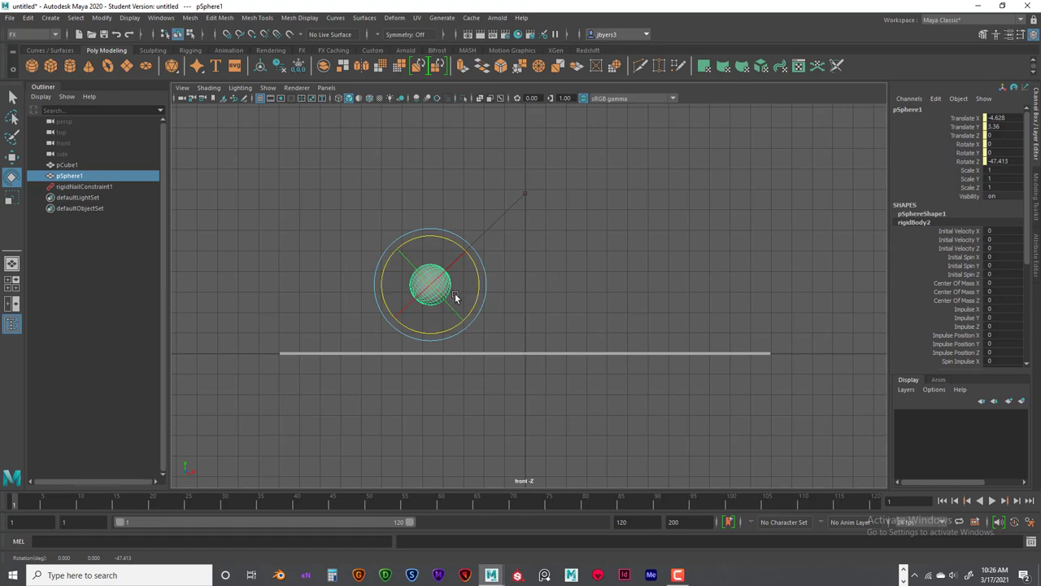
# Step: Add a gravity field to the sphere and play the simulation to preview the swing
pyautogui.click(547, 291)
pyautogui.click(429, 292)
pyautogui.press('space')
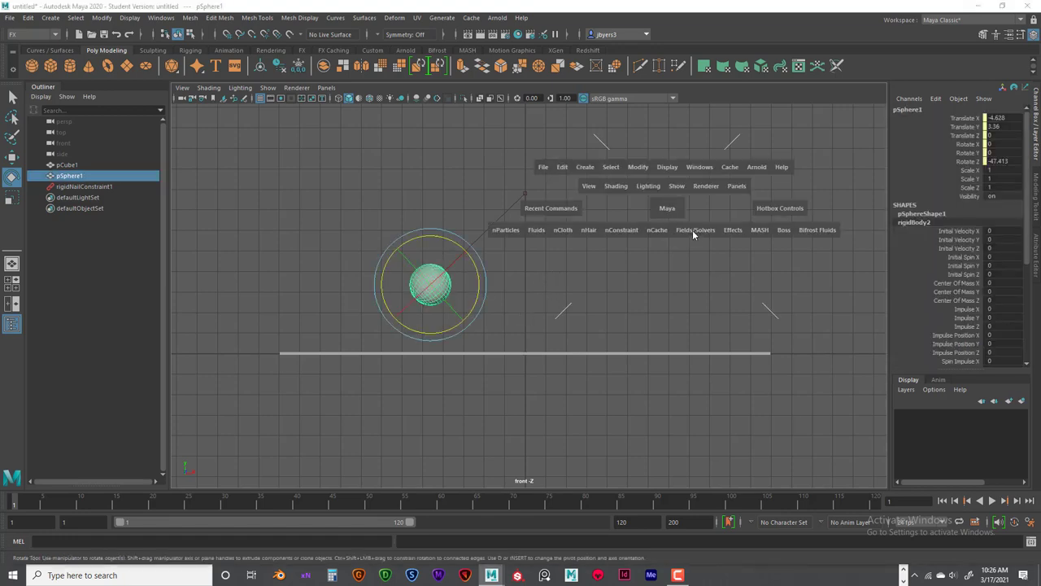
pyautogui.click(693, 231)
pyautogui.click(699, 231)
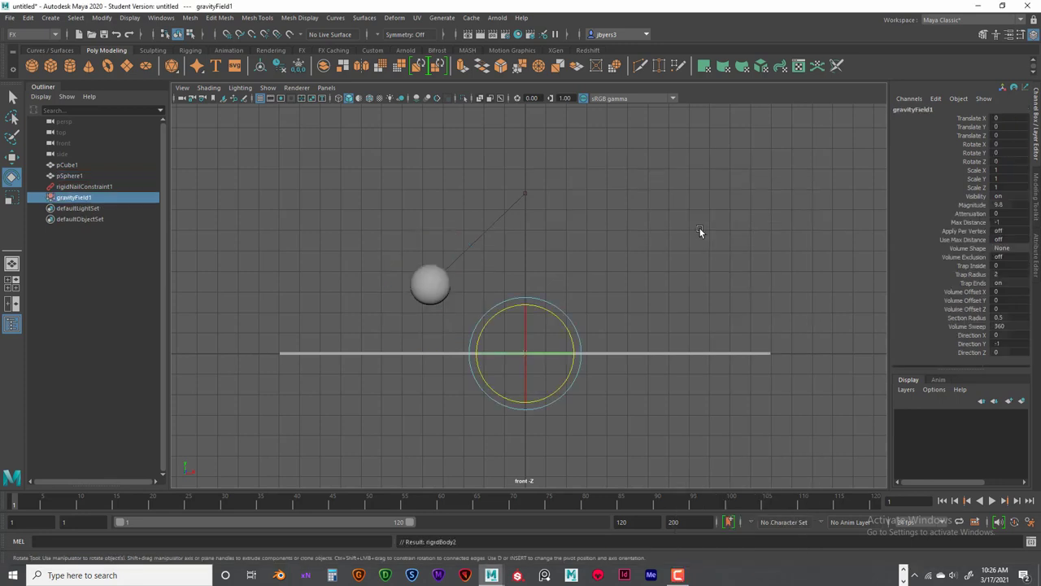
pyautogui.click(991, 500)
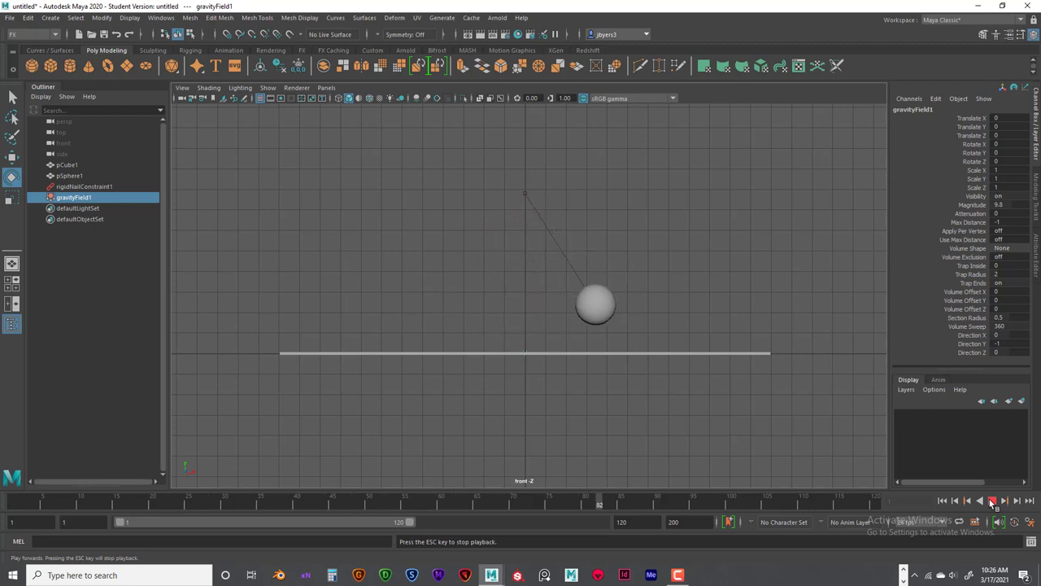
pyautogui.click(992, 500)
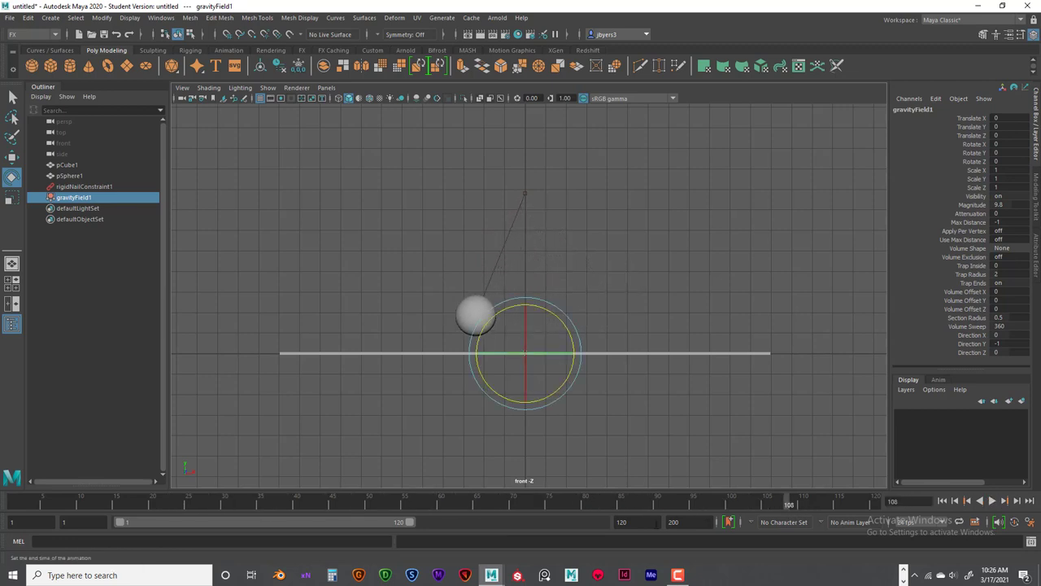
# Step: Set the playback end frame to 400 and replay the simulation from the first frame
pyautogui.click(620, 522)
pyautogui.write('400')
pyautogui.press('Return')
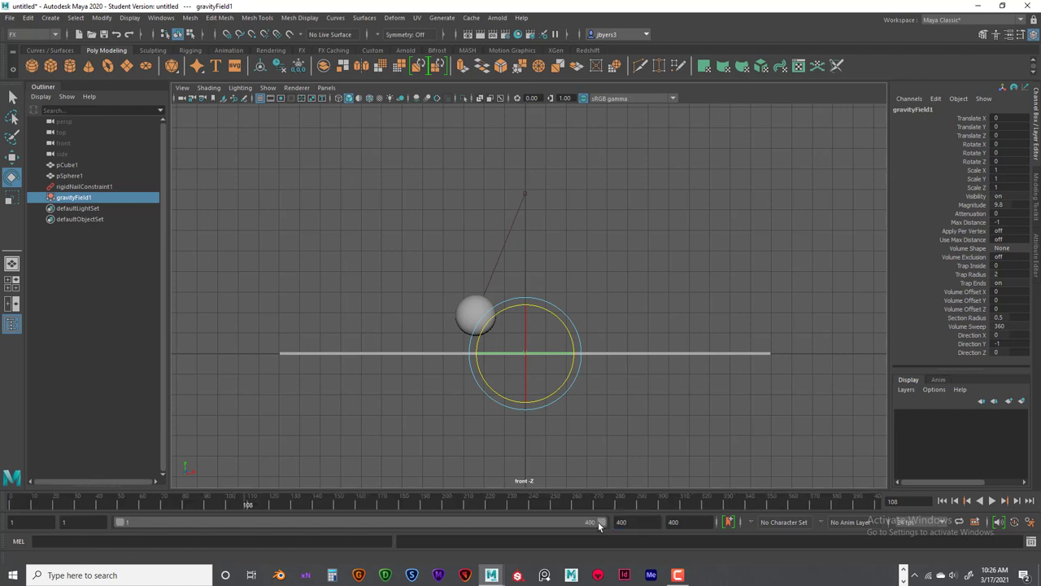
pyautogui.click(941, 500)
pyautogui.click(992, 501)
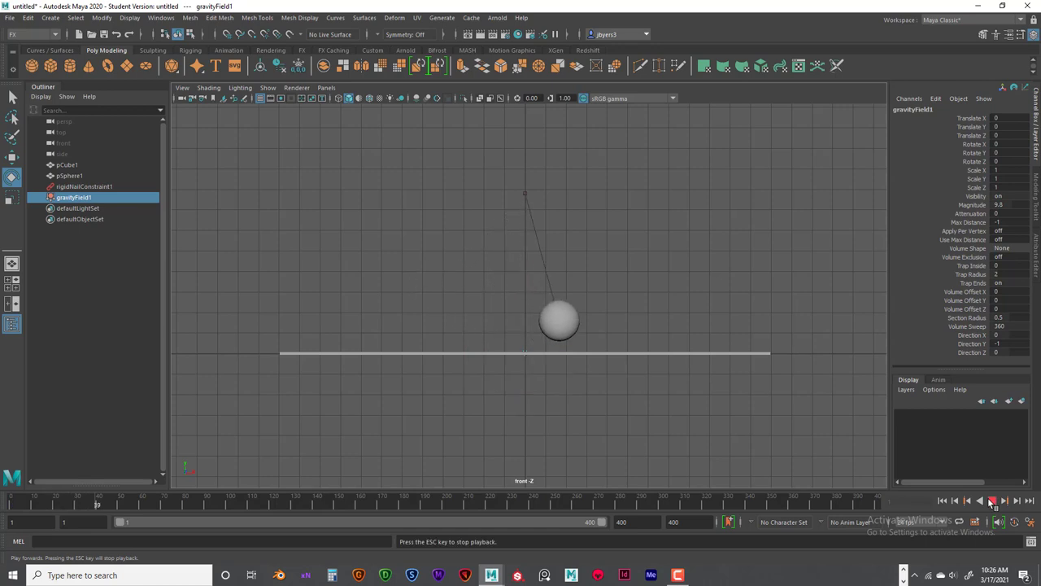
pyautogui.click(994, 502)
pyautogui.press('e')
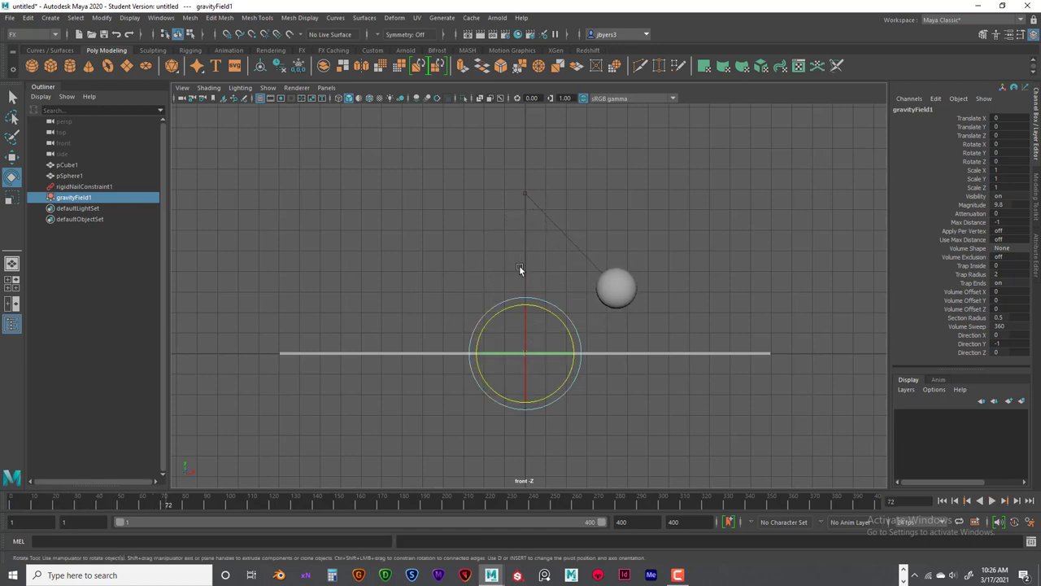
# Step: Select the sphere and open its rigid body attributes for editing
pyautogui.click(620, 286)
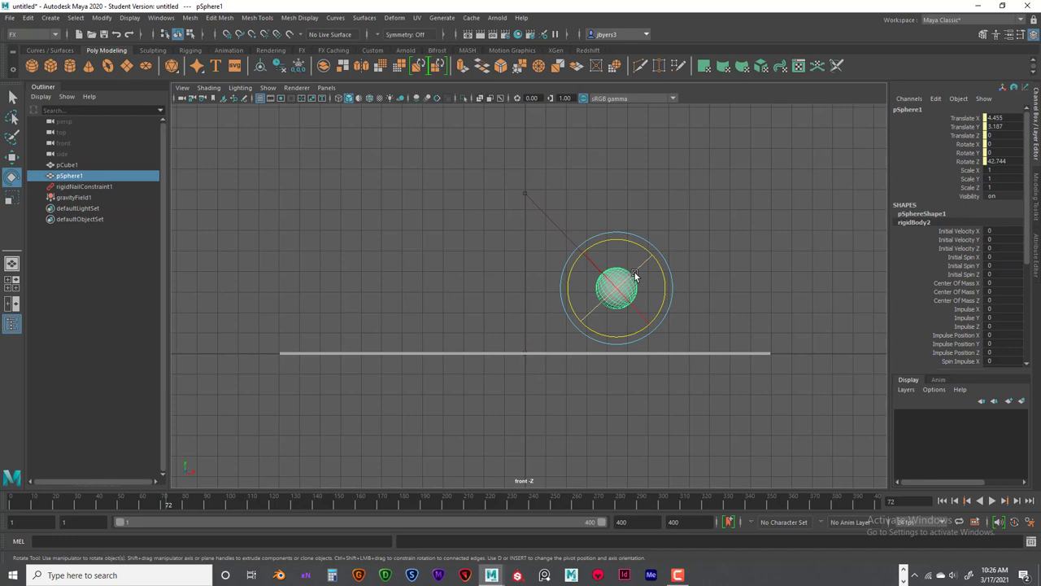
pyautogui.click(82, 187)
pyautogui.click(74, 176)
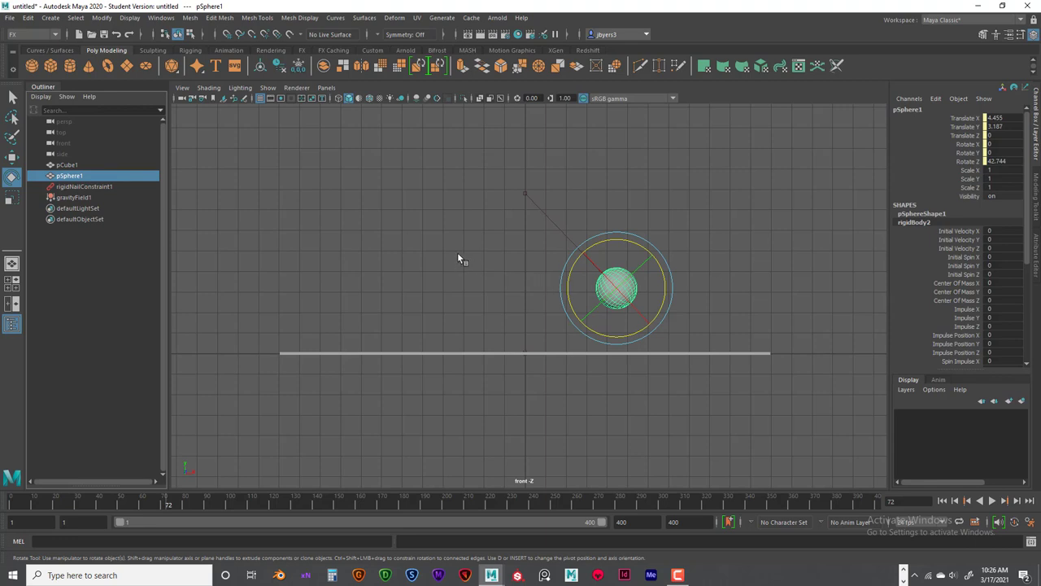
pyautogui.hotkey('ctrl', 'a')
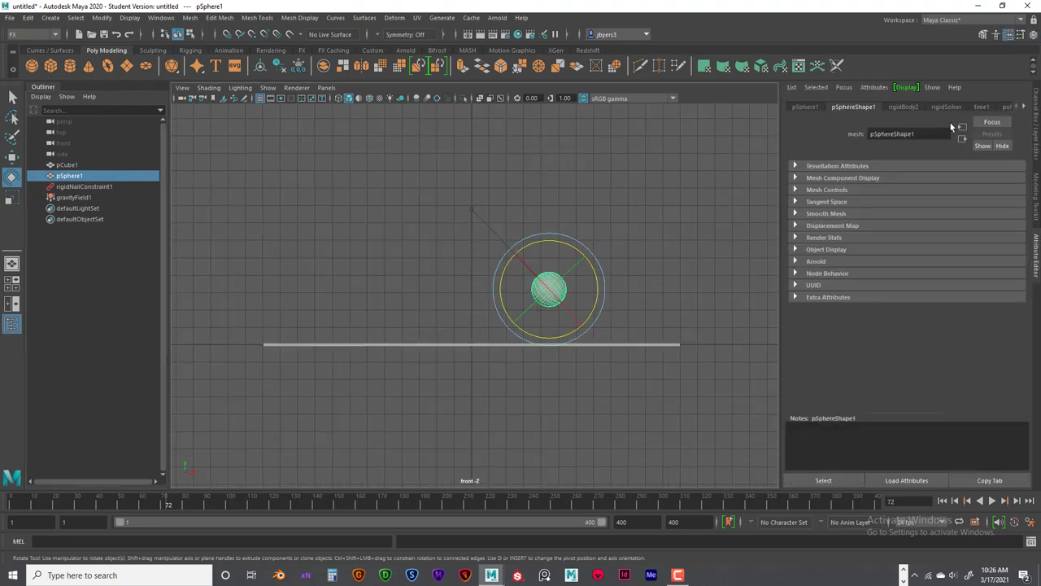
pyautogui.click(910, 106)
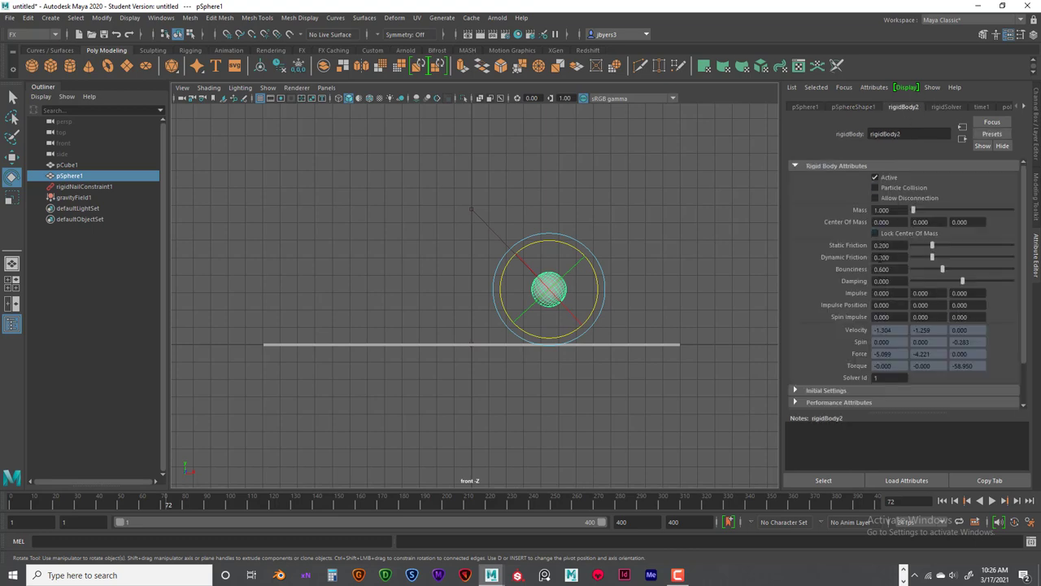
# Step: Review the sphere's static and dynamic friction, bounciness, damping, spin impulse and impulse attributes
pyautogui.click(886, 244)
pyautogui.click(899, 257)
pyautogui.click(890, 269)
pyautogui.click(891, 282)
pyautogui.press('Tab')
pyautogui.click(897, 317)
pyautogui.click(883, 293)
# Step: Replay the swing, set the sphere's rigid body damping to 0.1, and play the simulation again from the first frame
pyautogui.click(888, 281)
pyautogui.click(896, 281)
pyautogui.doubleClick(895, 280)
pyautogui.click(943, 502)
pyautogui.click(992, 502)
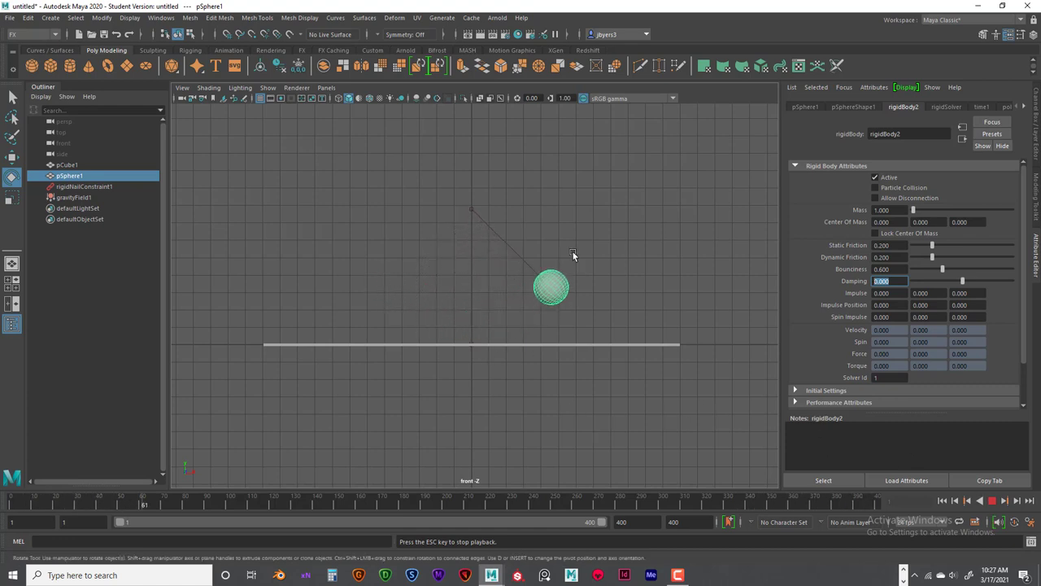
pyautogui.click(992, 501)
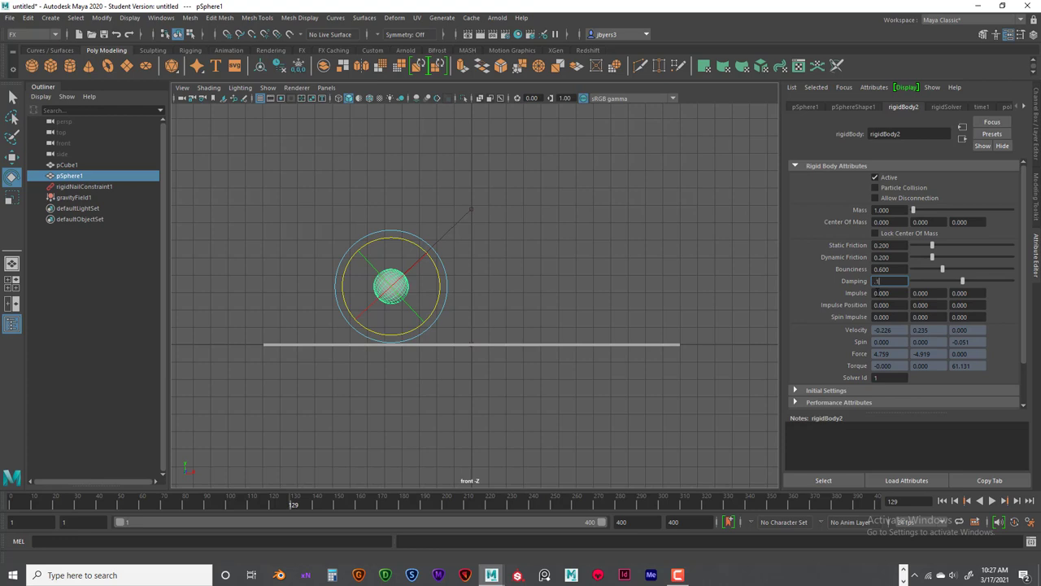
pyautogui.click(941, 500)
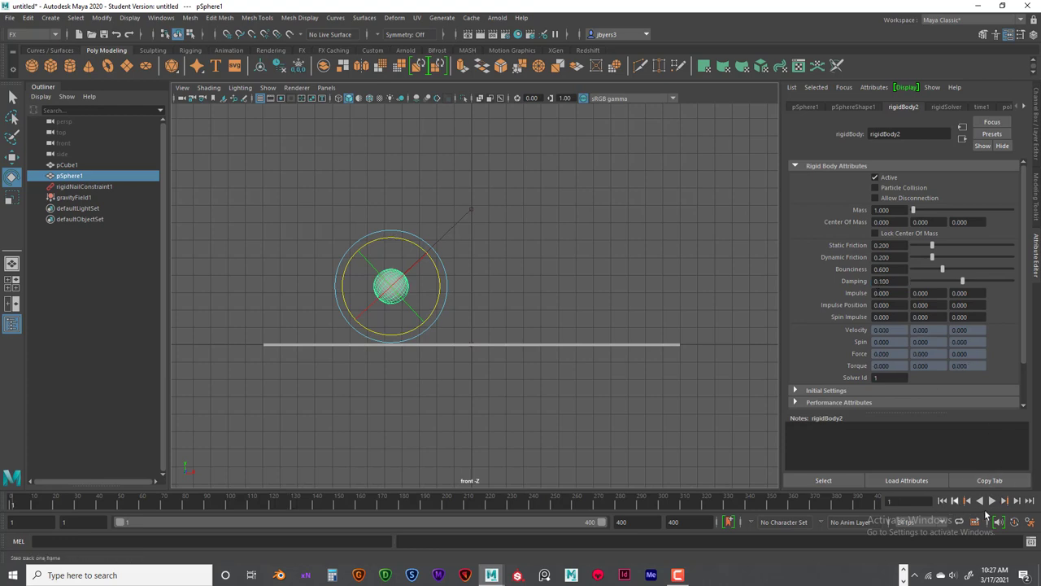
pyautogui.click(991, 501)
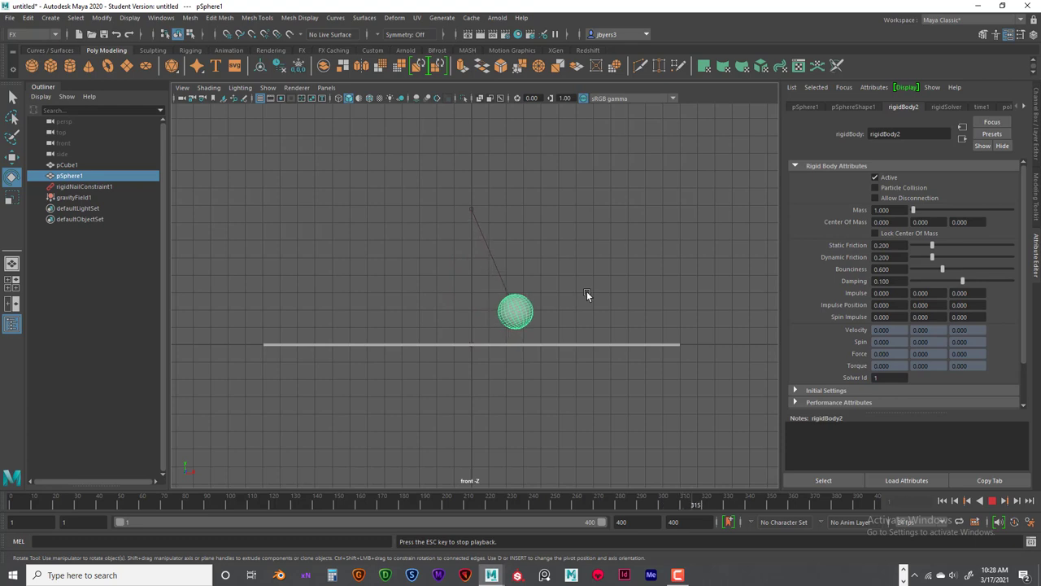
pyautogui.press('e')
pyautogui.press('Escape')
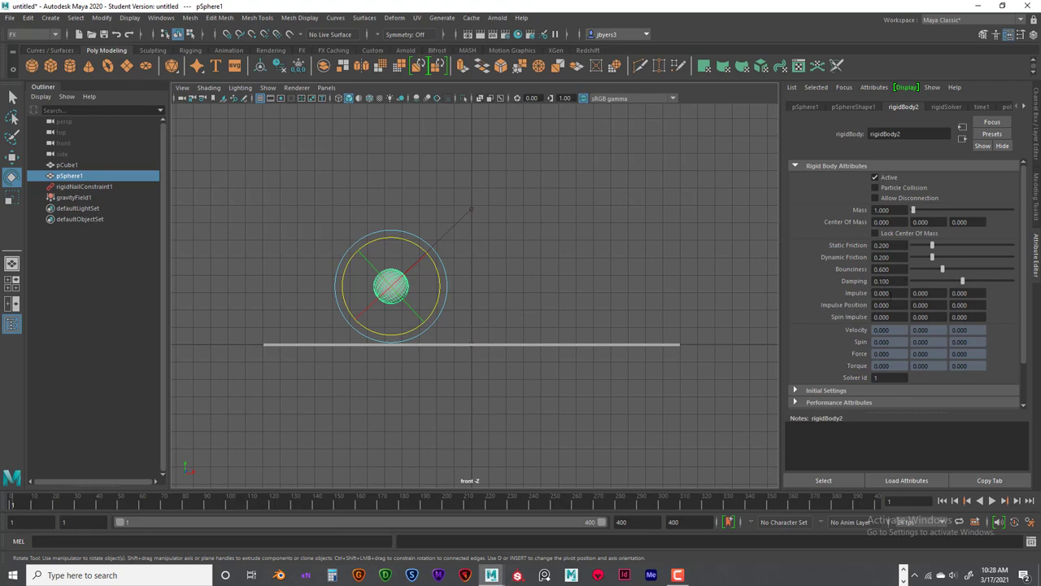
# Step: Set the sphere's X impulse to 1 and play the simulation
pyautogui.click(887, 293)
pyautogui.press('Return')
pyautogui.click(991, 501)
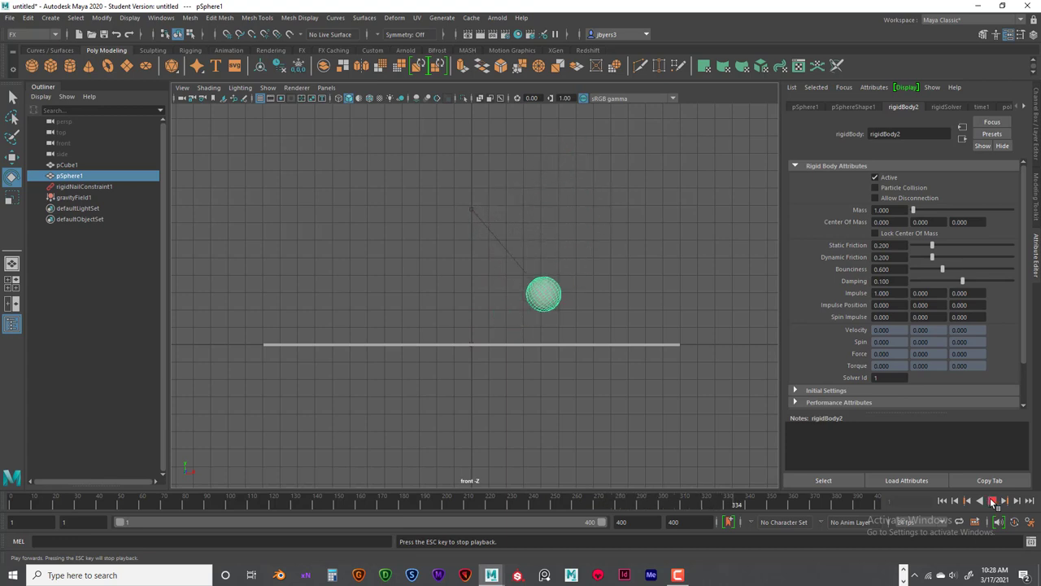
pyautogui.click(992, 502)
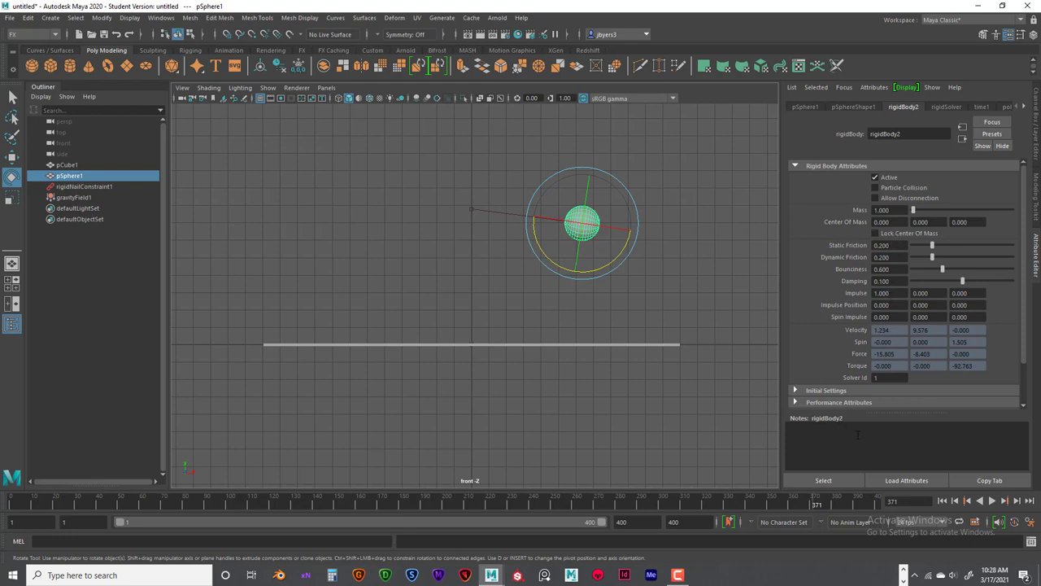
# Step: Rewind and replay the simulation twice to examine how the constant impulse drives the sphere around the nail
pyautogui.click(941, 500)
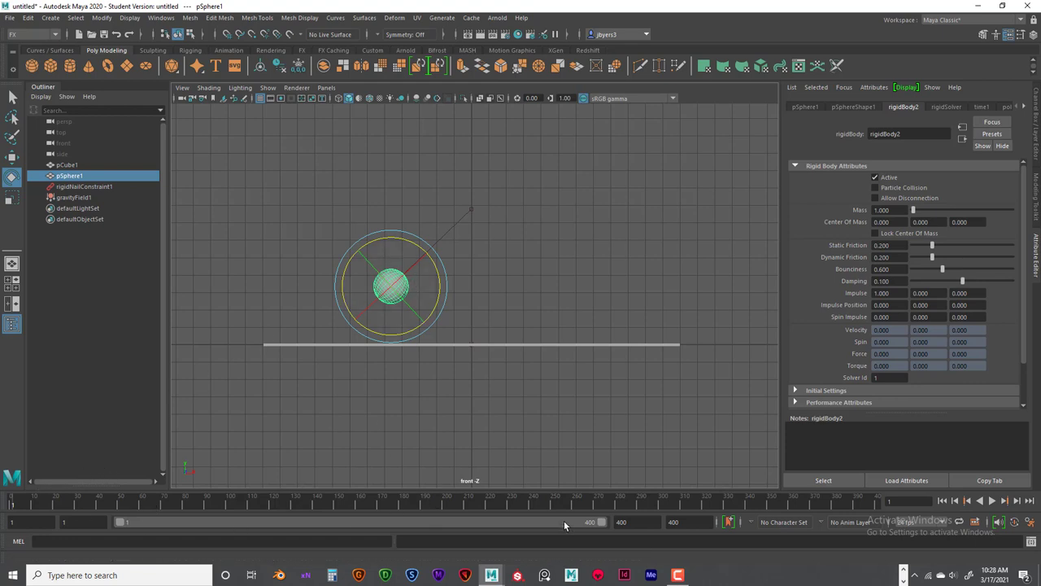
pyautogui.click(992, 501)
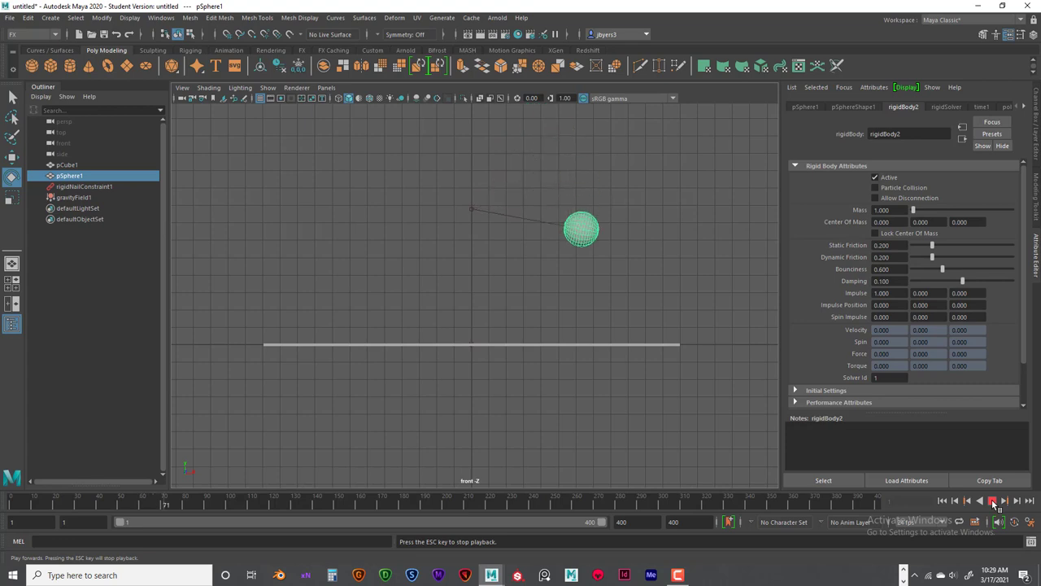
pyautogui.click(992, 502)
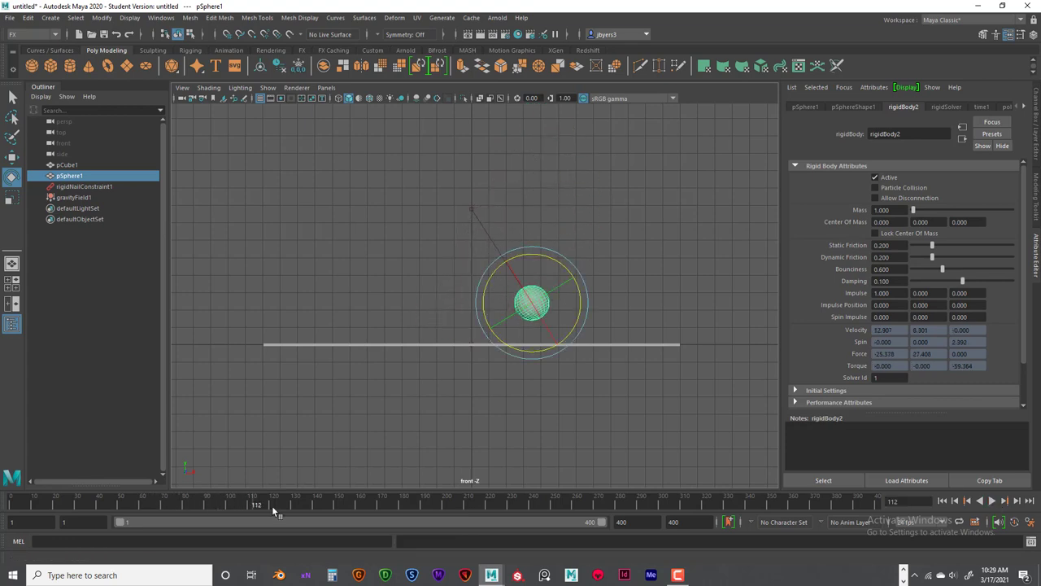
pyautogui.moveTo(255, 506); pyautogui.dragTo(11, 508)
pyautogui.hotkey('alt', 'v')
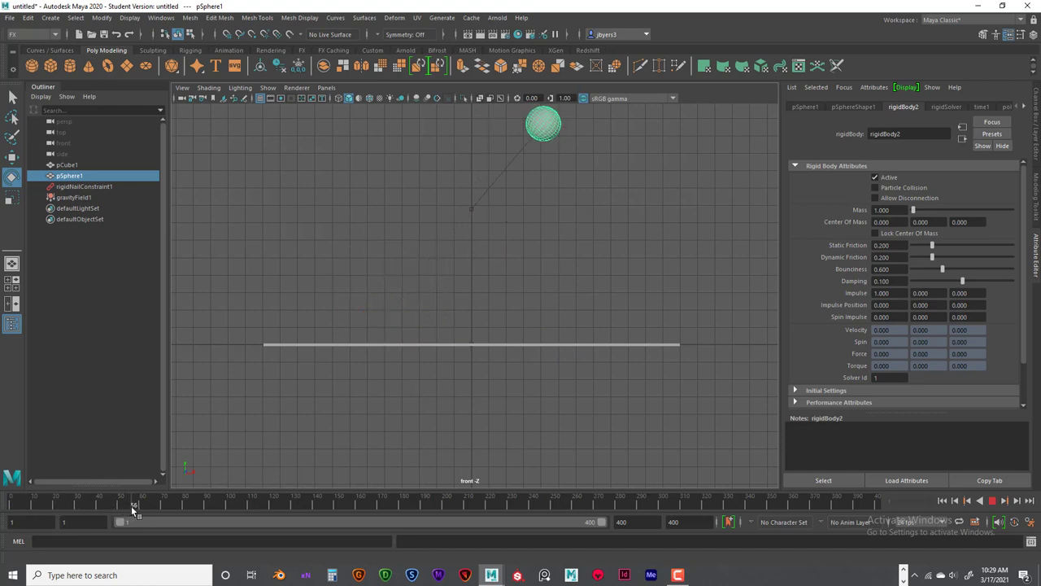
pyautogui.hotkey('alt', 'v')
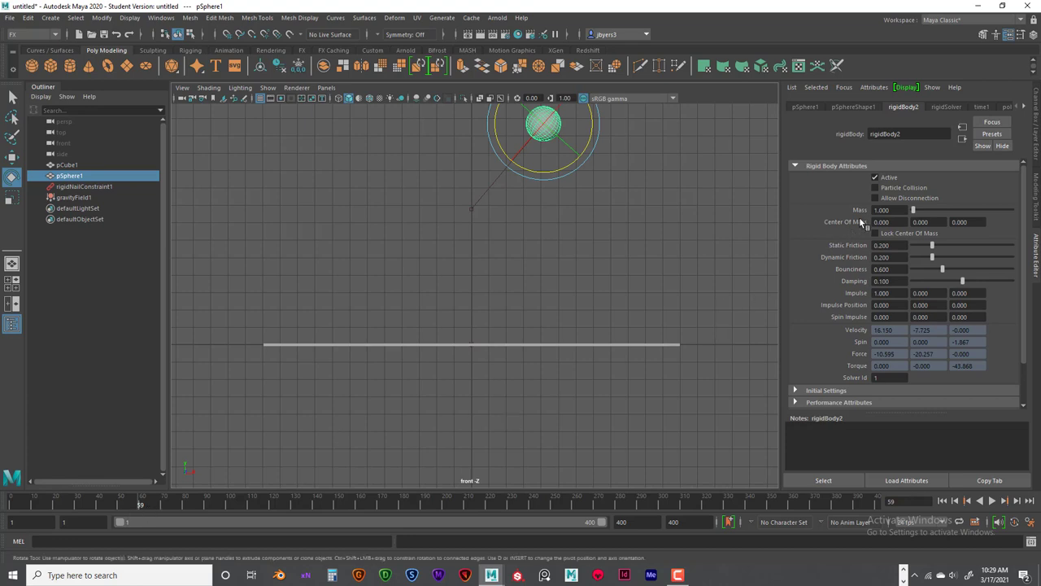
# Step: Return to frame 1, set the sphere's X impulse to 0.5, and key the impulse there
pyautogui.rightClick(854, 295)
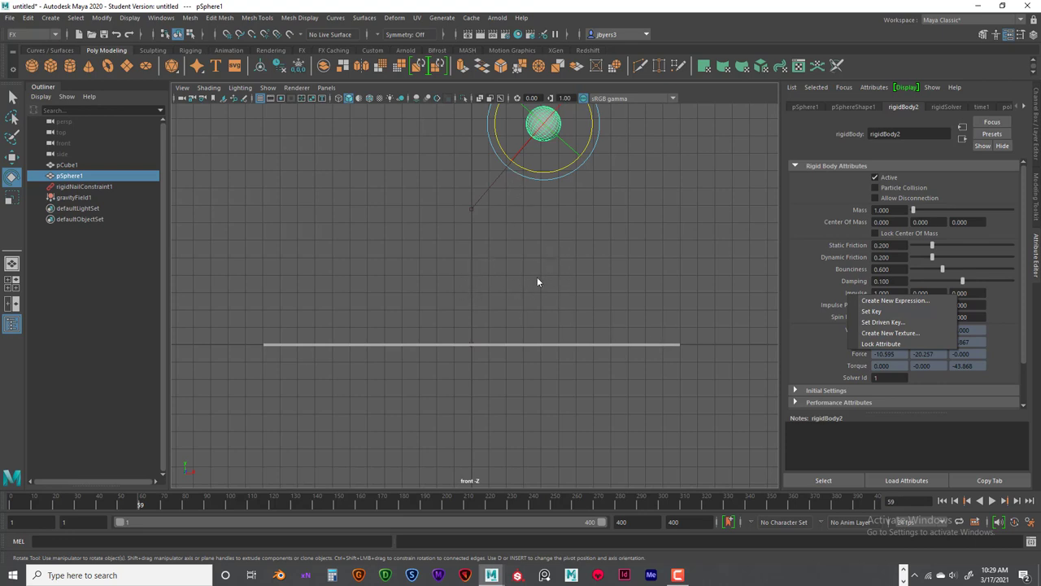
pyautogui.click(944, 501)
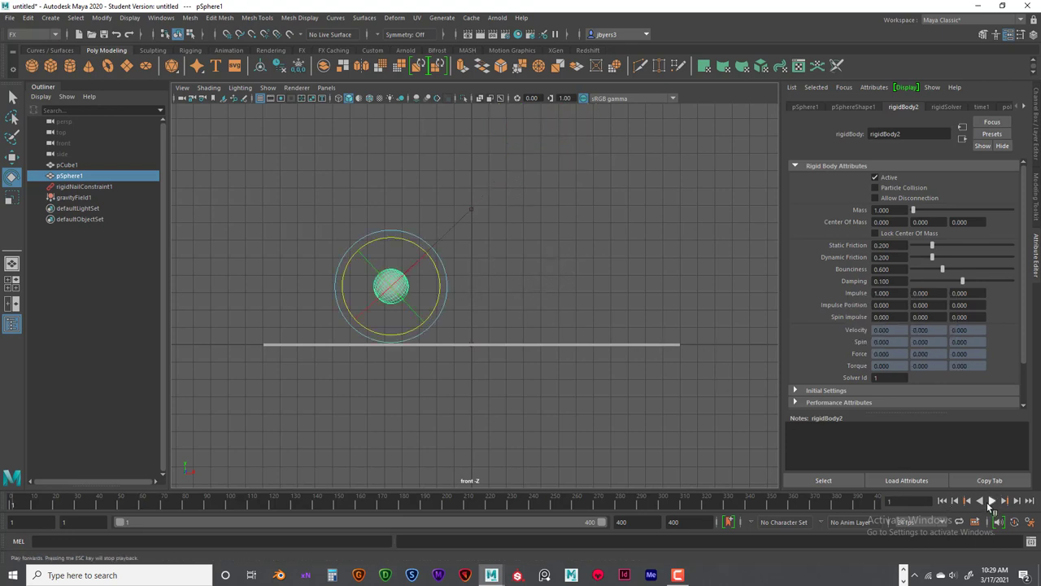
pyautogui.click(880, 292)
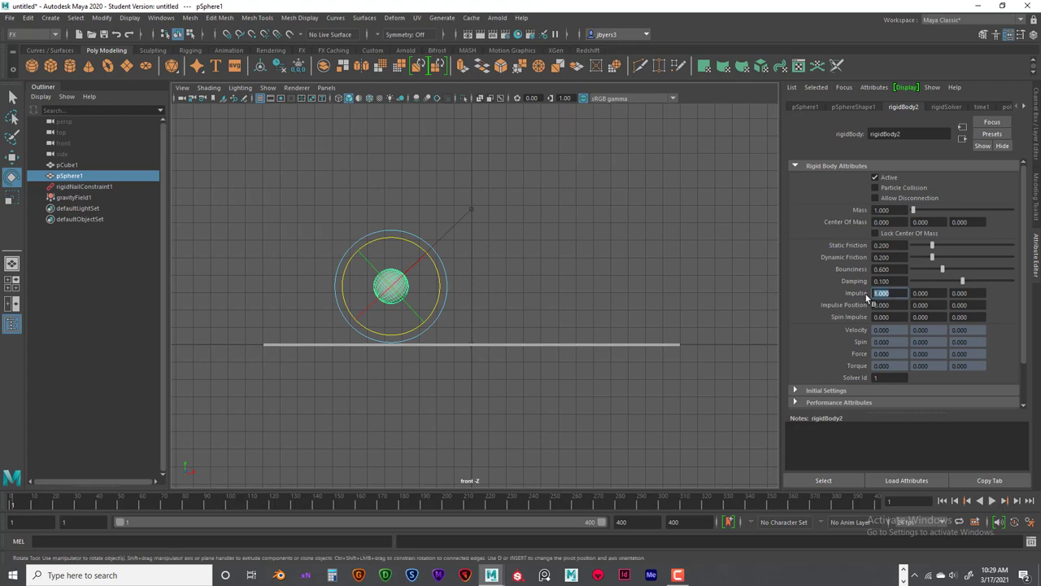
pyautogui.press('Return')
pyautogui.rightClick(858, 293)
pyautogui.click(874, 308)
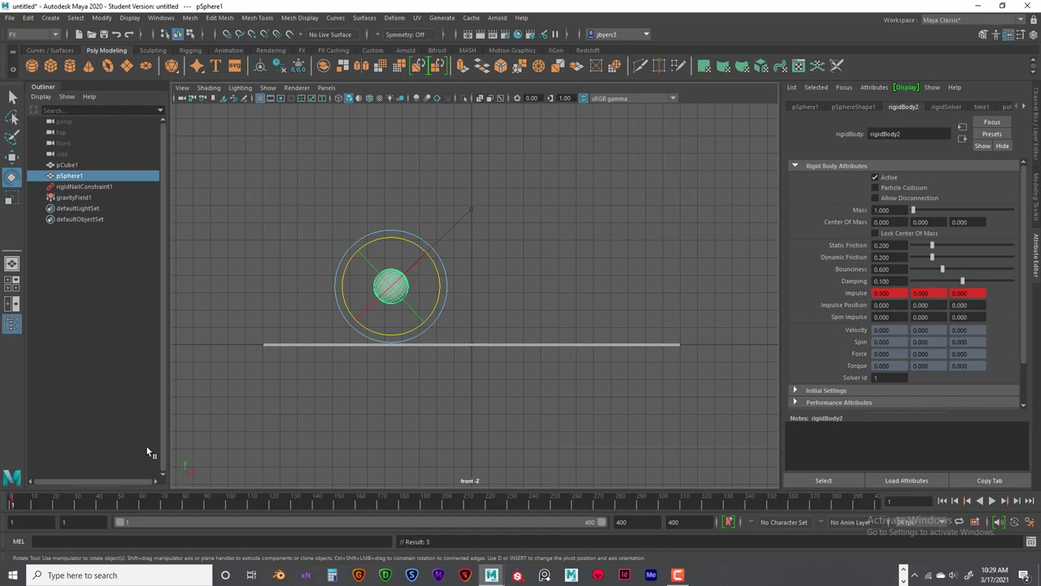
# Step: Go to frame 30, set the sphere's X impulse to 0, and key the impulse there
pyautogui.moveTo(14, 504); pyautogui.dragTo(76, 514)
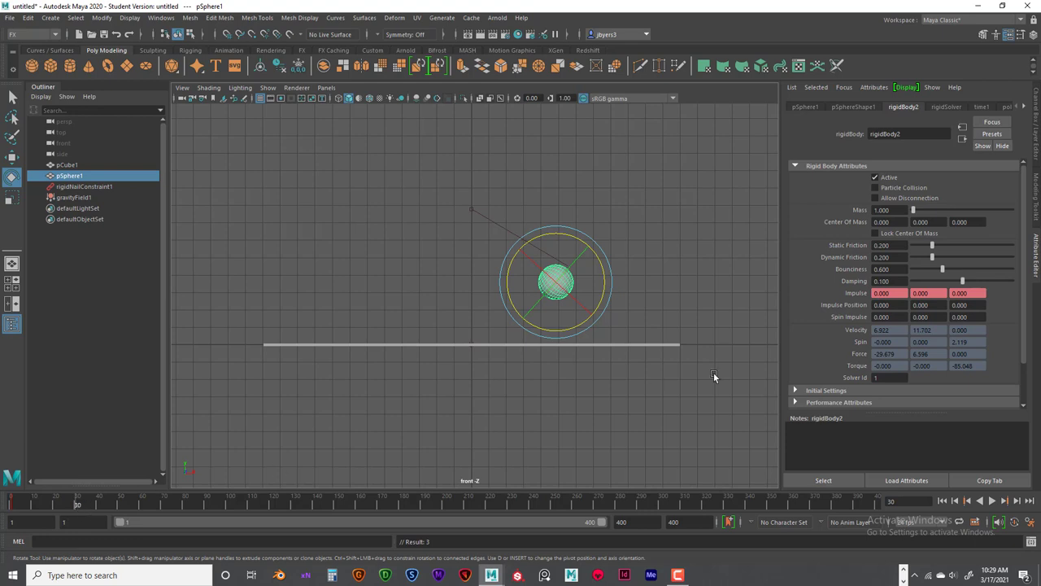
pyautogui.rightClick(854, 297)
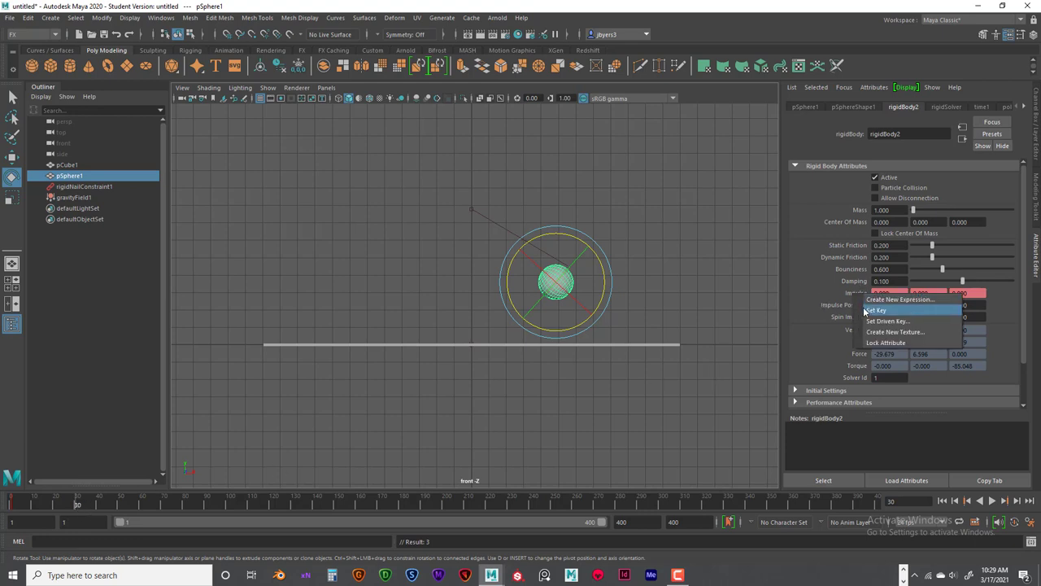
pyautogui.click(887, 305)
# Step: Go to frame 40, set the sphere's X impulse to 1, and key the impulse there
pyautogui.moveTo(96, 509); pyautogui.dragTo(147, 508)
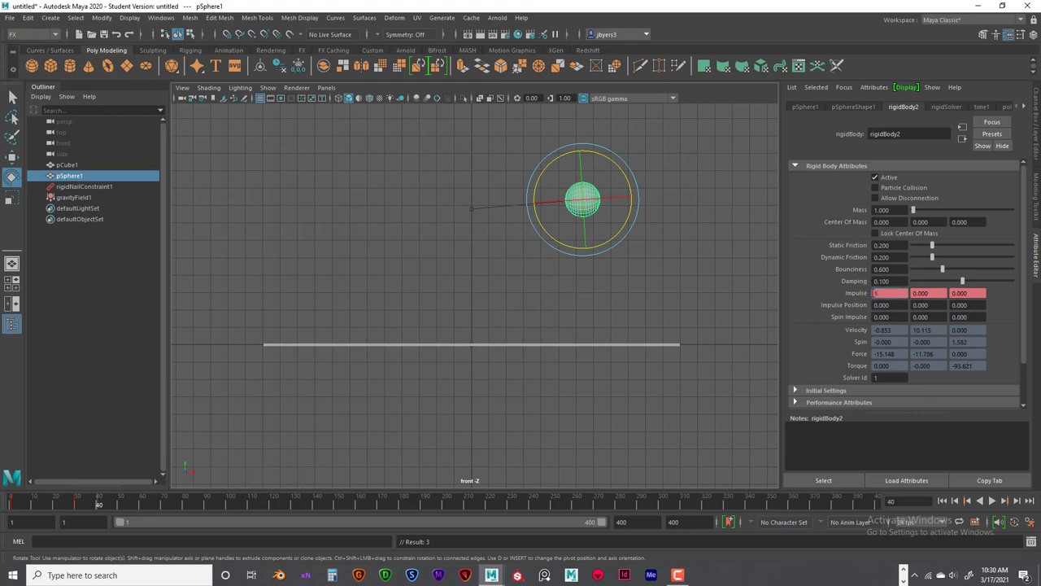
pyautogui.rightClick(857, 297)
pyautogui.click(888, 305)
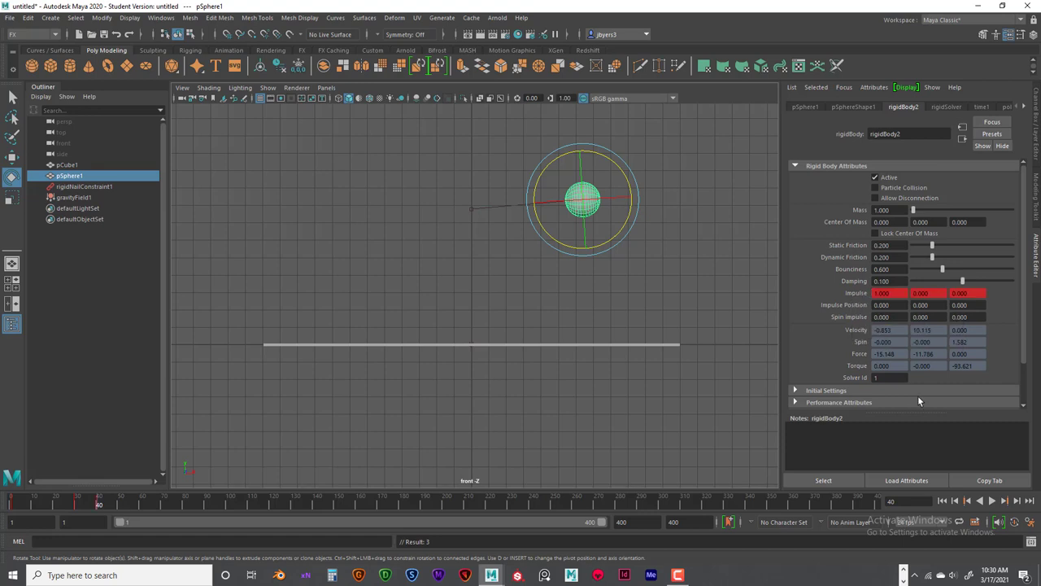
# Step: Play the simulation from the first frame twice to examine how the keyed impulse drives the sphere's swing
pyautogui.click(942, 501)
pyautogui.click(992, 501)
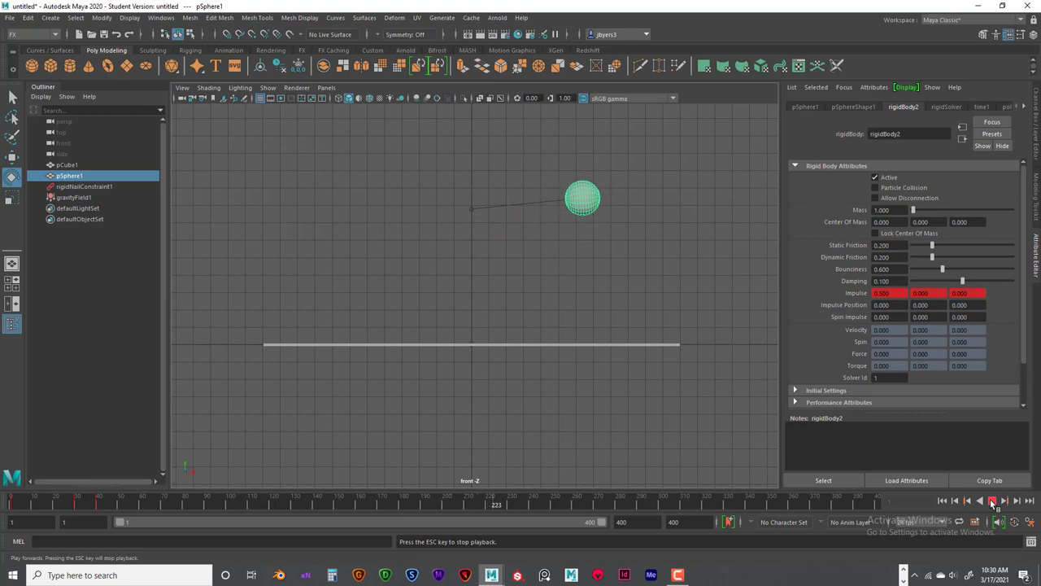
pyautogui.click(992, 501)
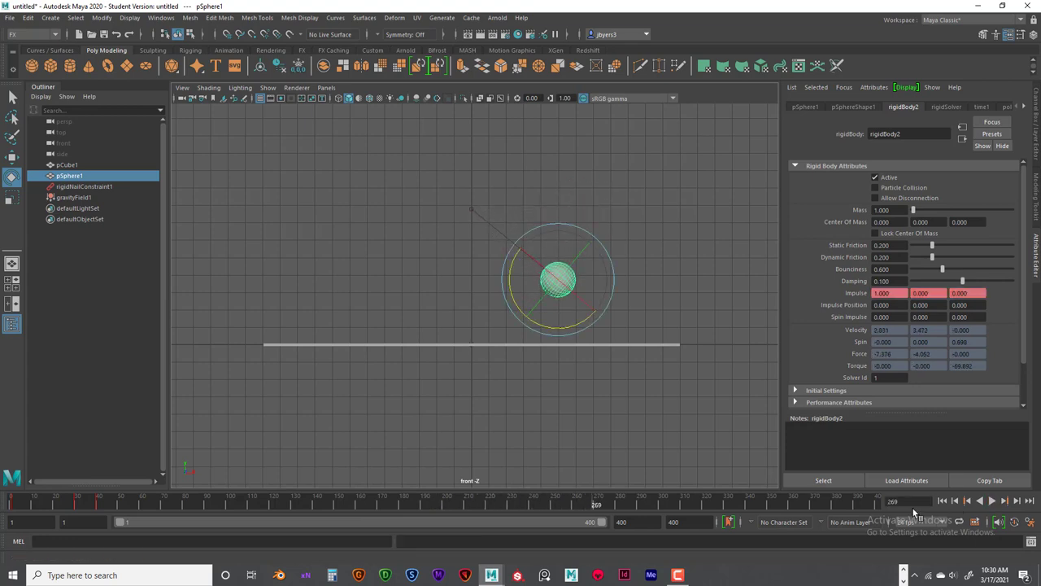
pyautogui.click(942, 501)
pyautogui.click(992, 501)
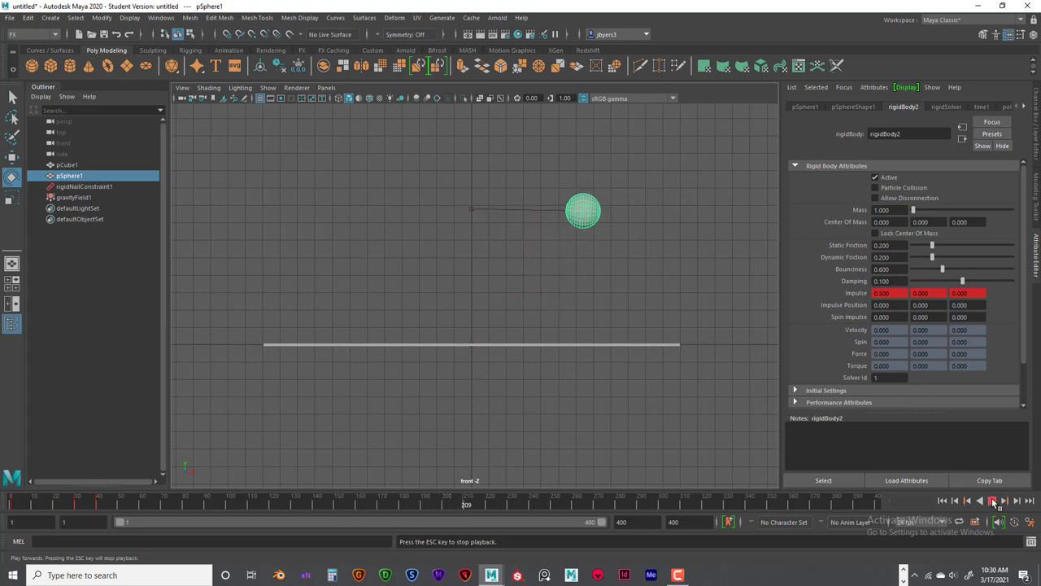
pyautogui.click(993, 502)
# Step: Return to frame 1 and replay the start of the simulation with pauses to examine the swing around the impulse keys at frames 30 and 40
pyautogui.moveTo(95, 511); pyautogui.dragTo(10, 504)
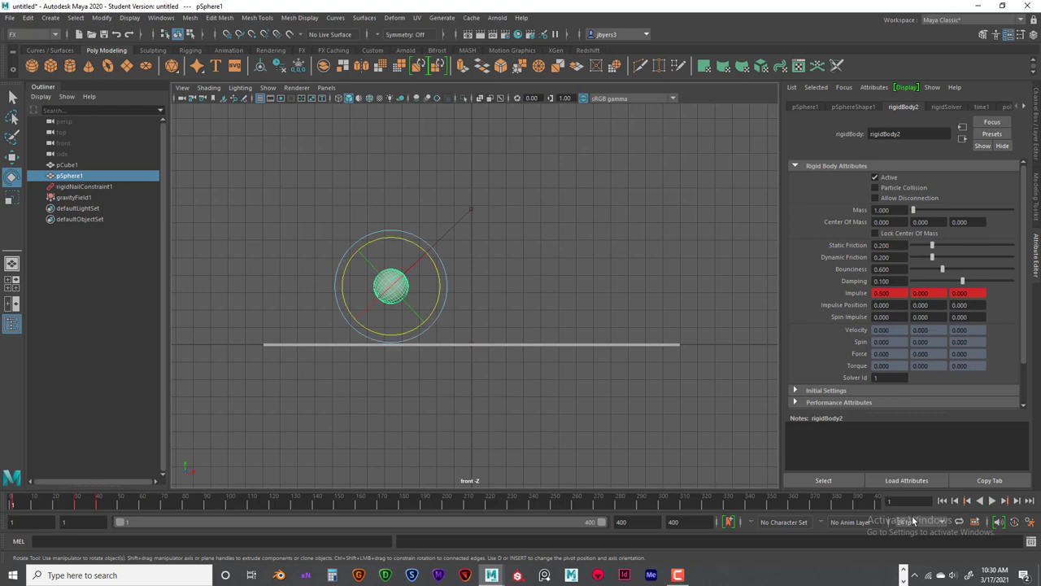
pyautogui.click(992, 501)
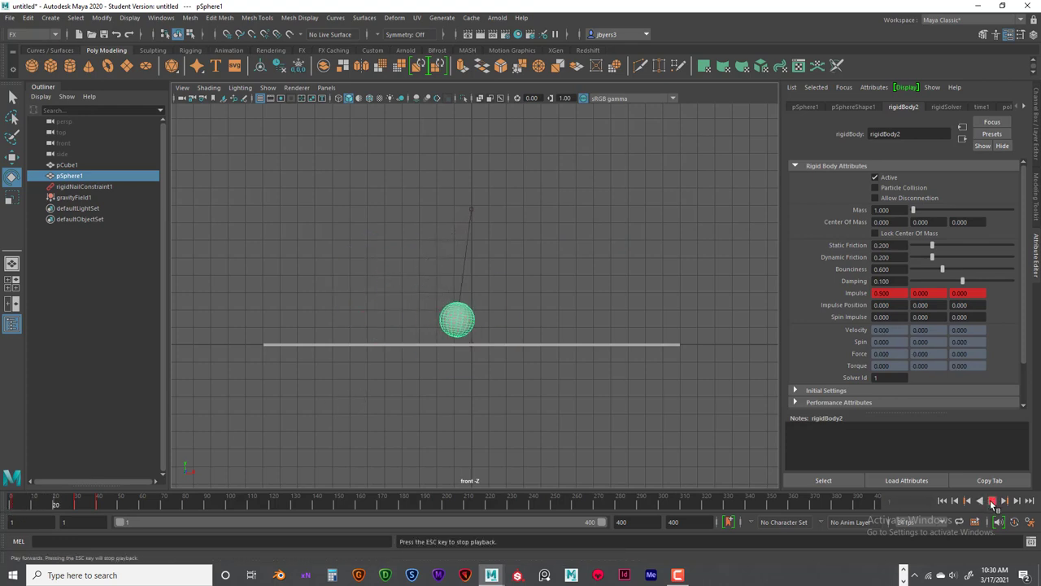
pyautogui.click(992, 501)
pyautogui.click(993, 501)
pyautogui.click(992, 501)
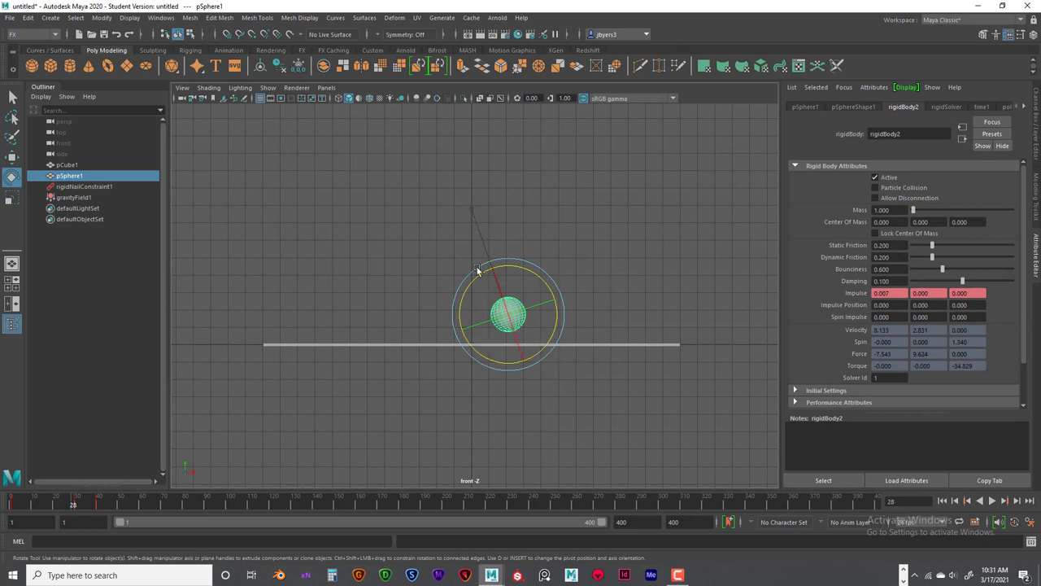
pyautogui.click(944, 501)
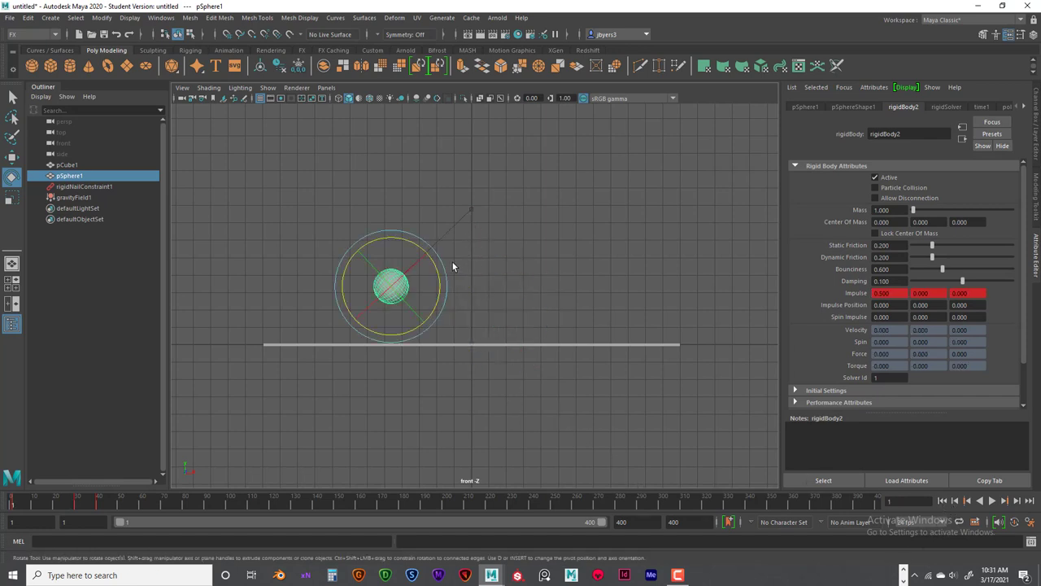
pyautogui.click(993, 501)
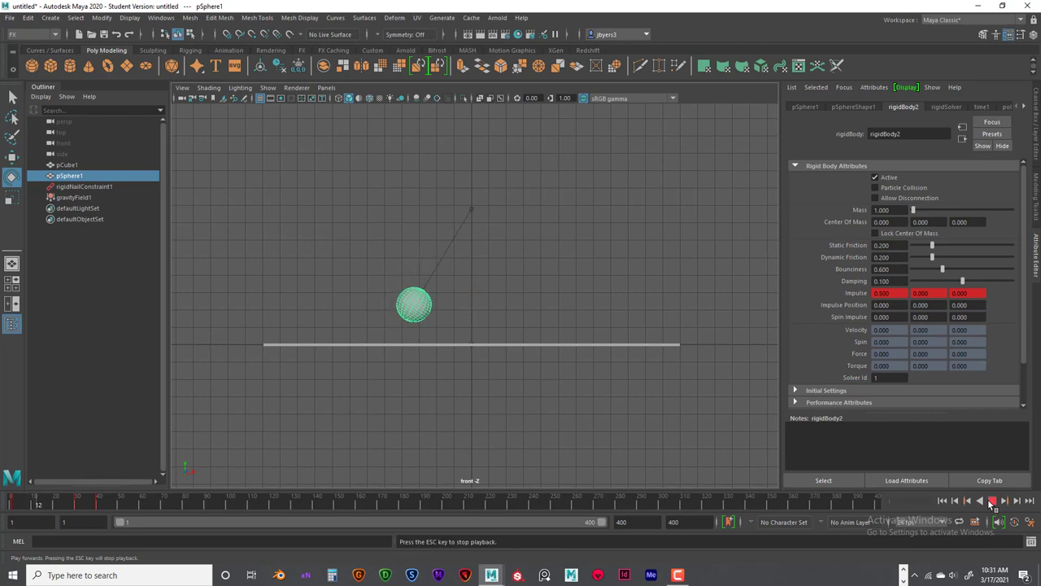
pyautogui.click(993, 502)
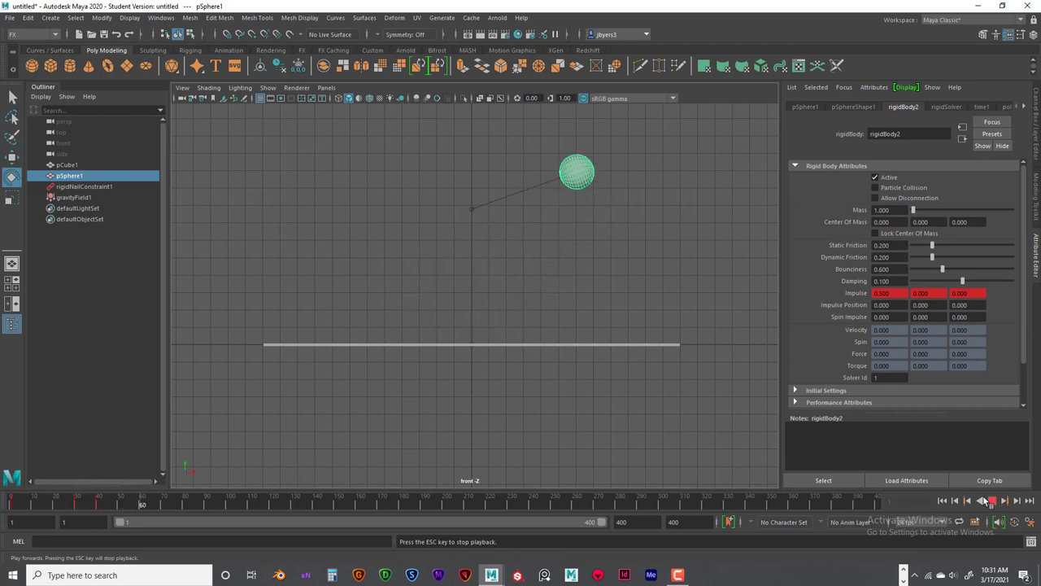